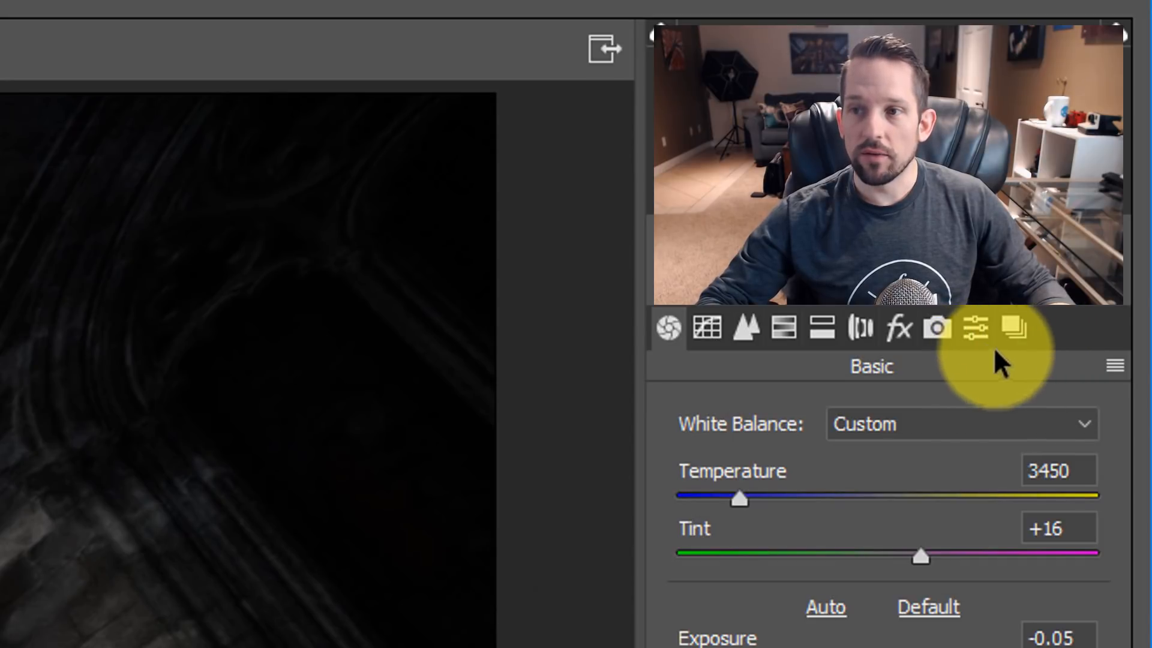
Compare the saved snapshots 01 Base Image, 02 After basic, 03 After Effects and 04 After Brushes on the first church photo.
left_click(1023, 327)
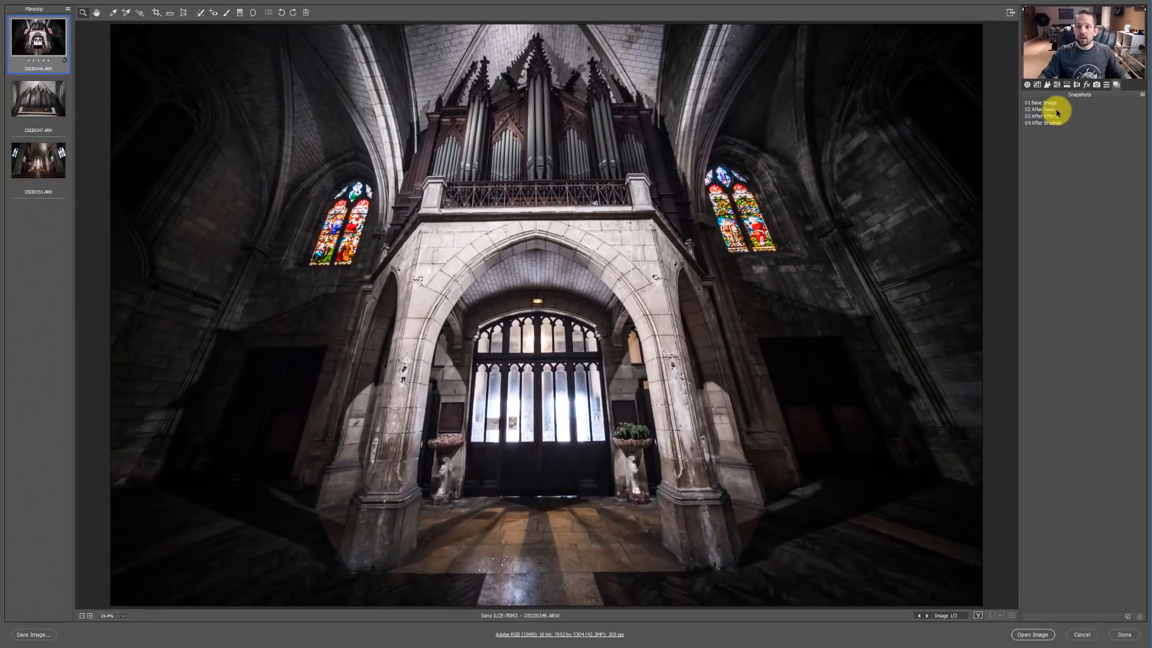
left_click(1044, 103)
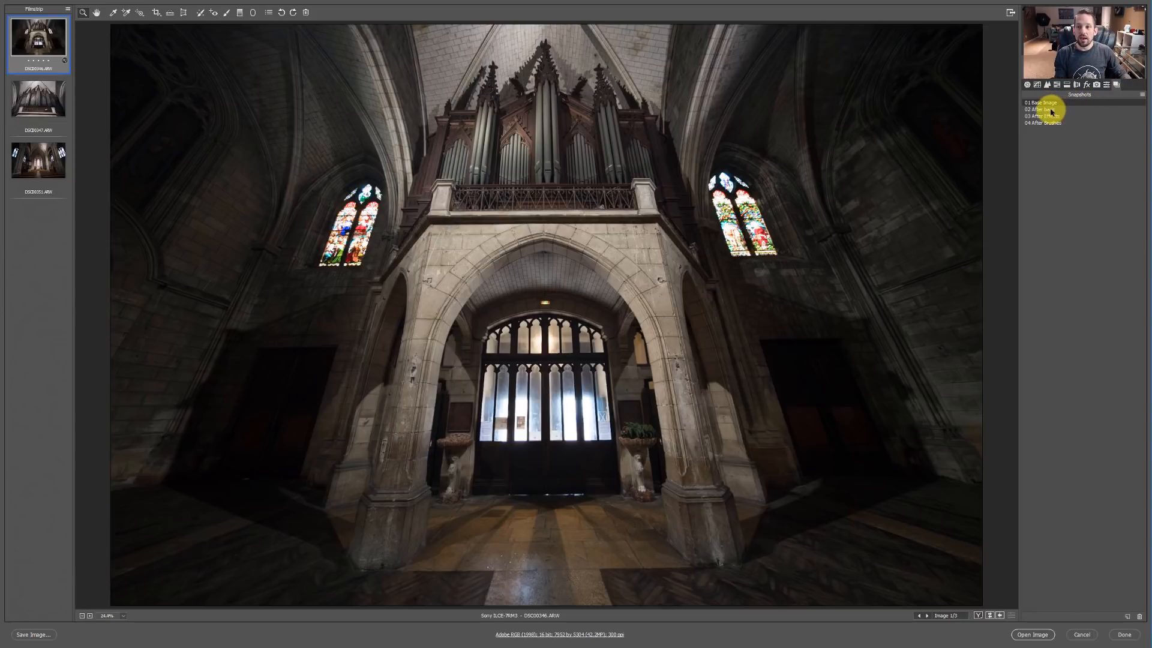
left_click(1049, 110)
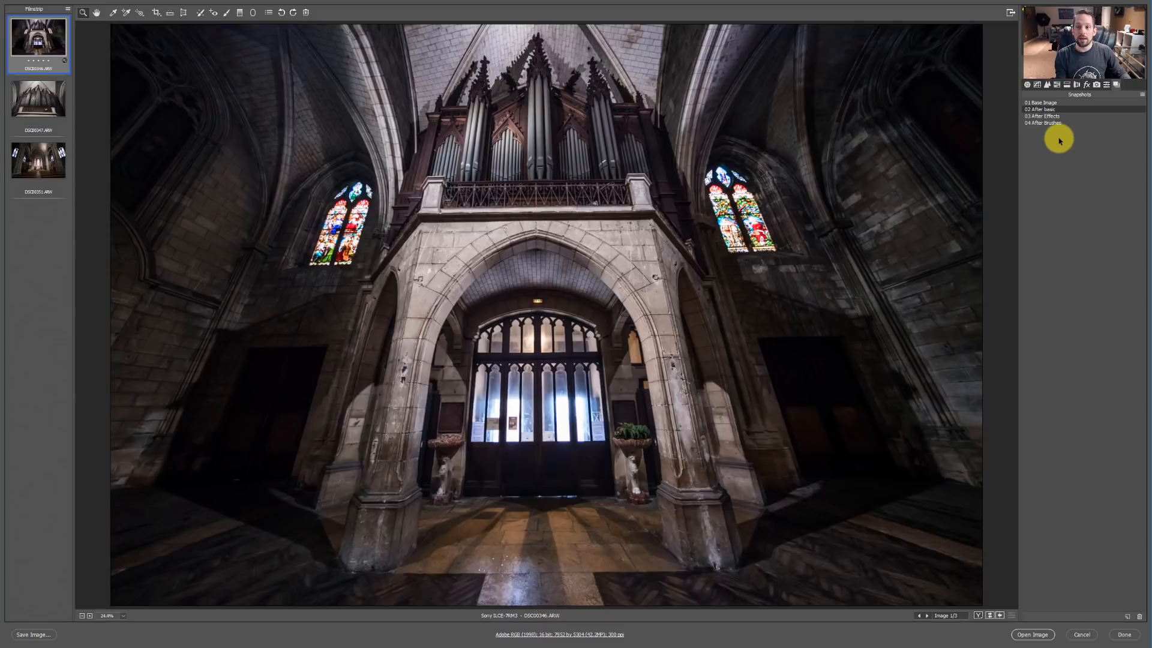
left_click(1041, 116)
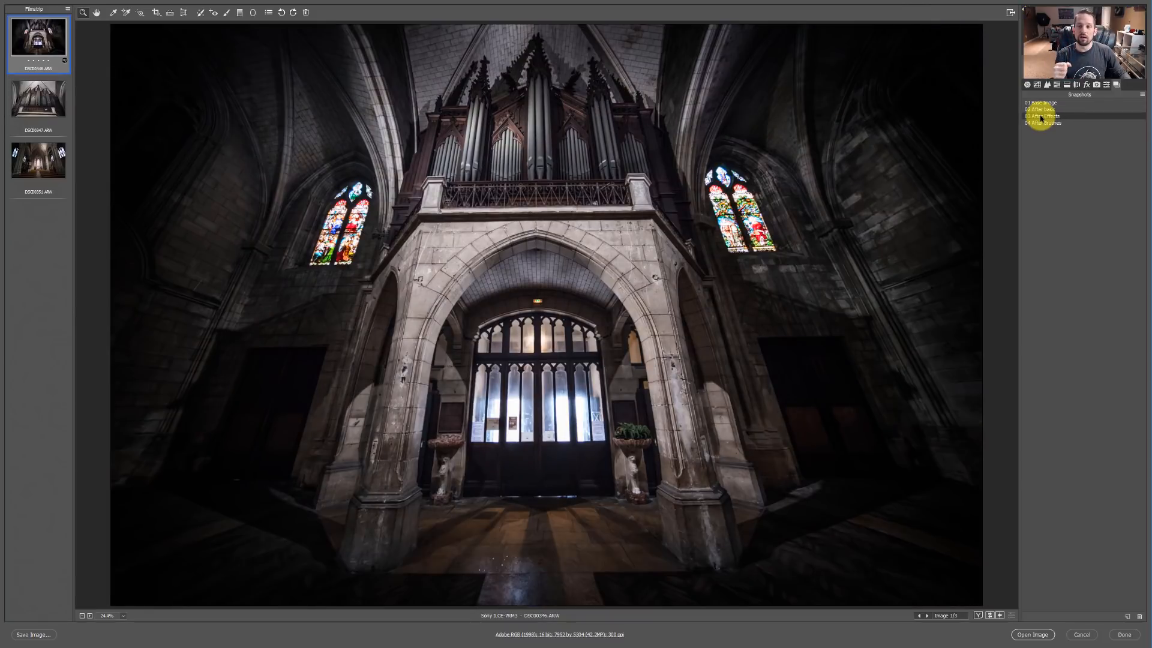
left_click(1050, 124)
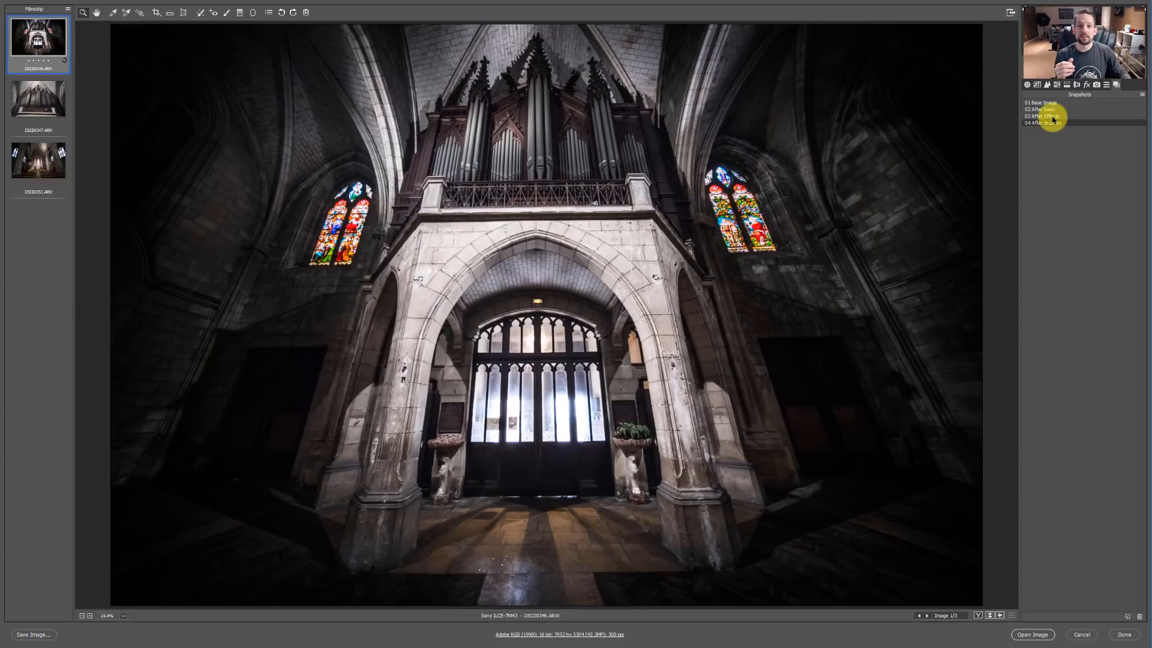
left_click(1053, 118)
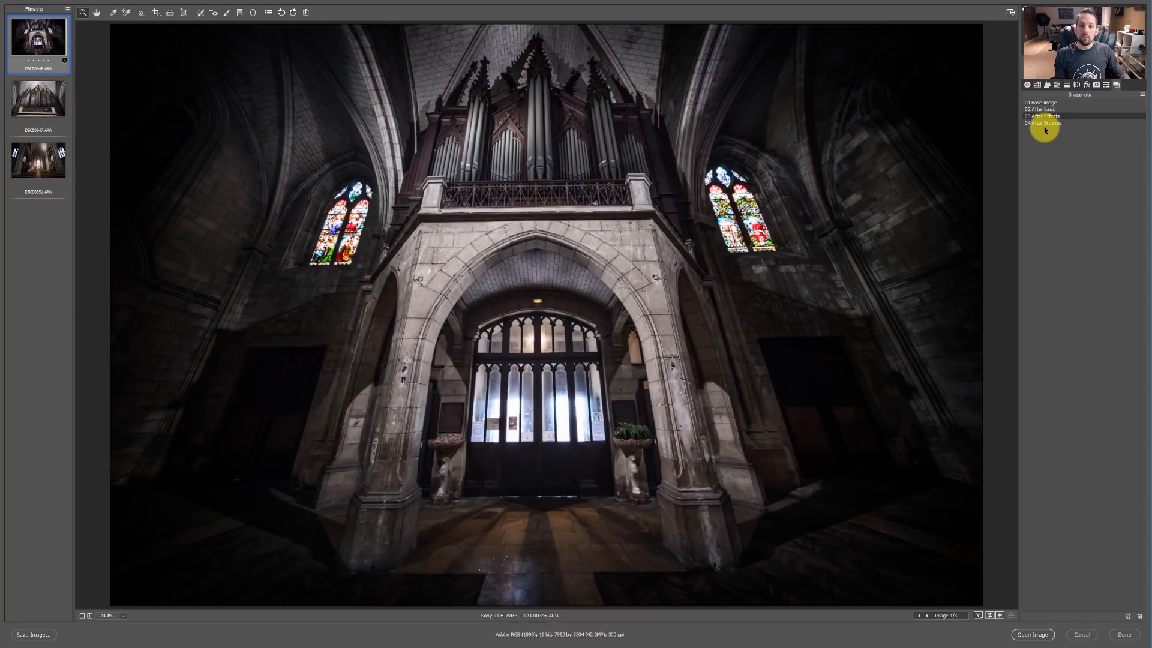
left_click(1043, 123)
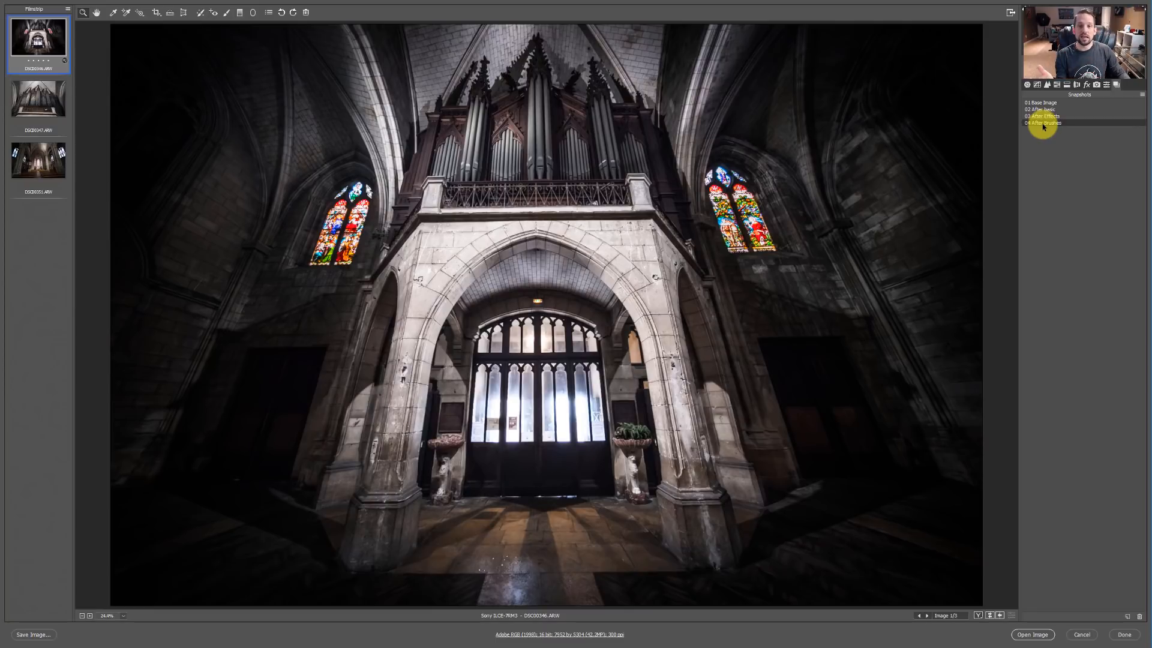
left_click(1038, 117)
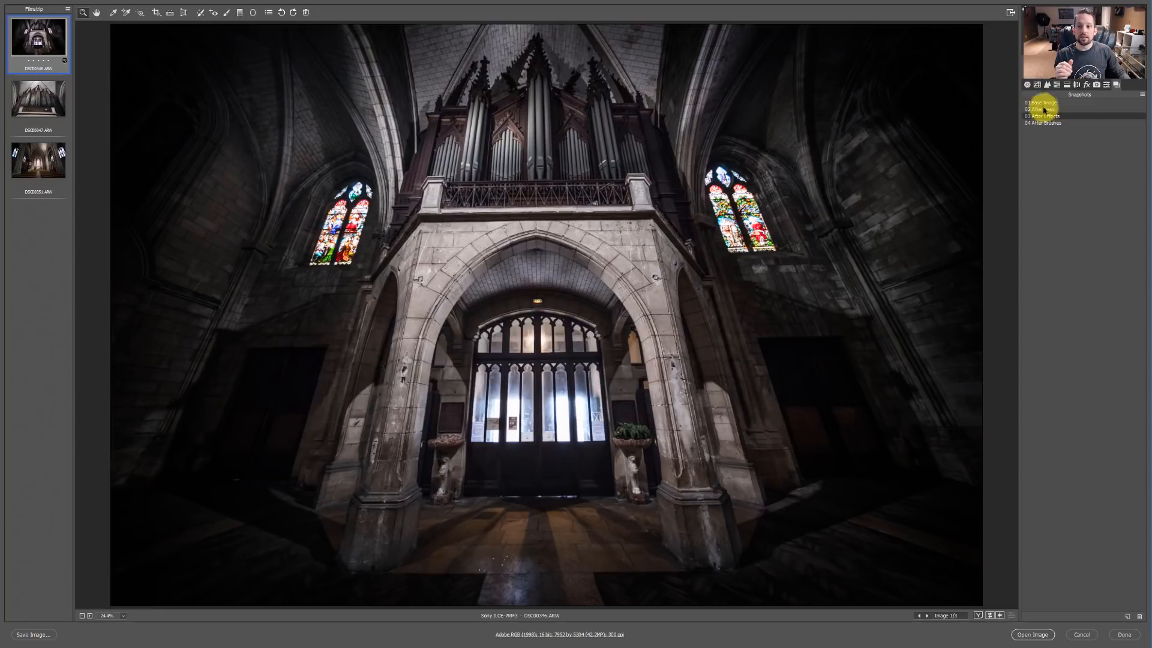
Restore the 01 Base Image snapshot and set Saturation to -100, Shadows to -77, Highlights to +82 and Contrast to +53.
left_click(1039, 103)
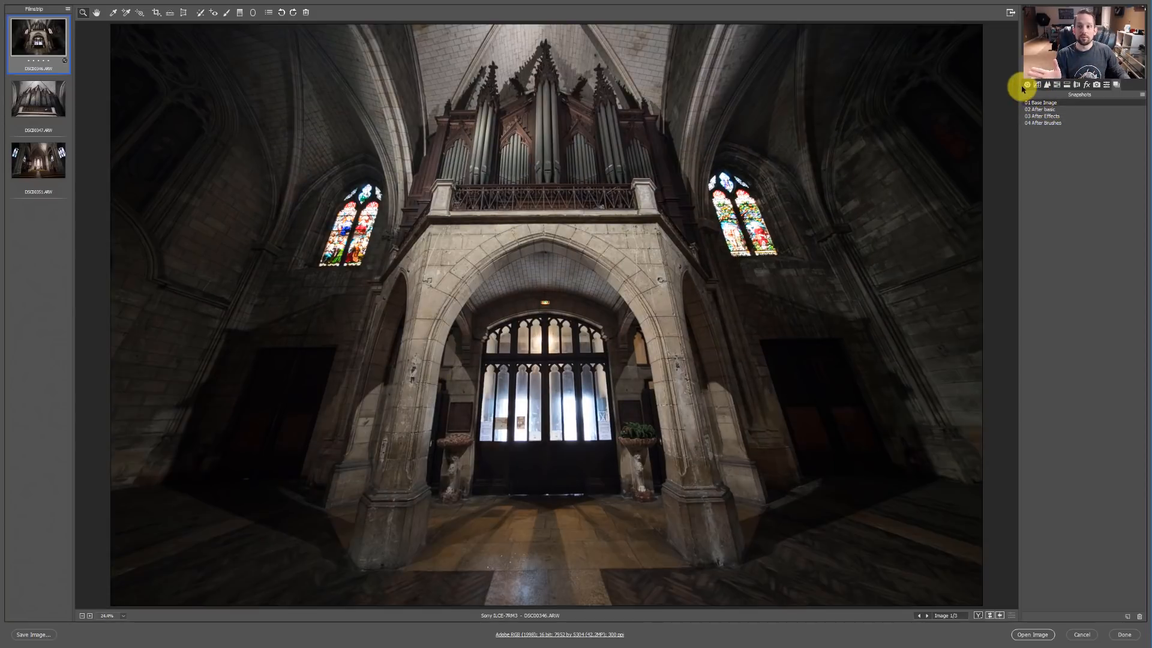
left_click(1027, 84)
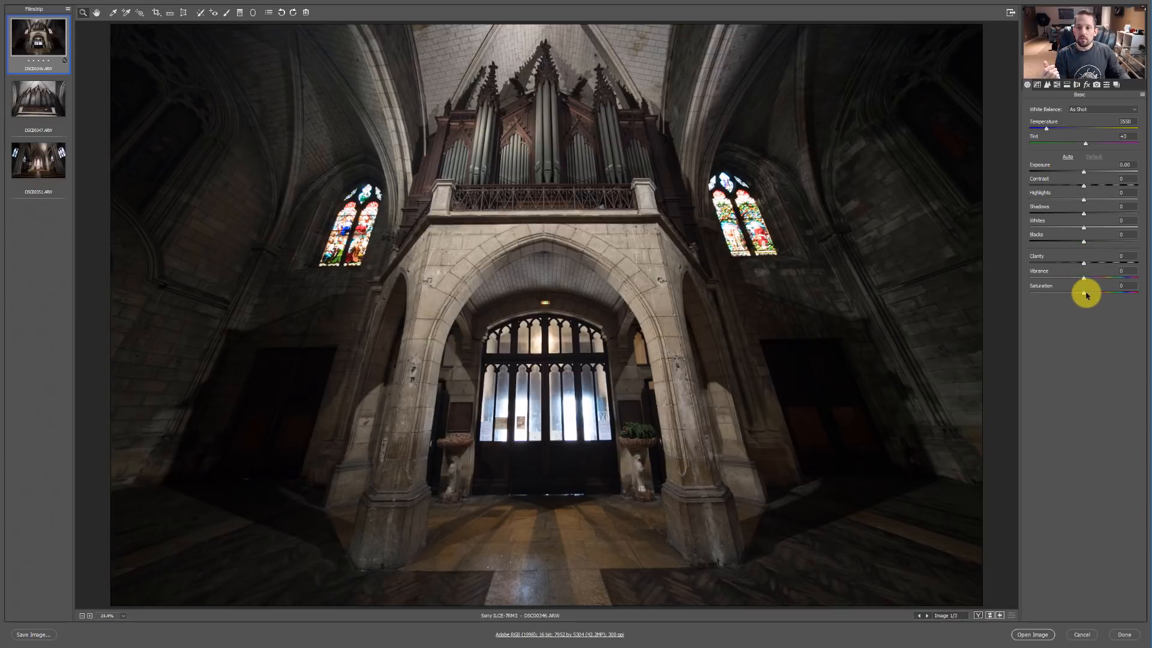
left_click_drag(1086, 295, 984, 285)
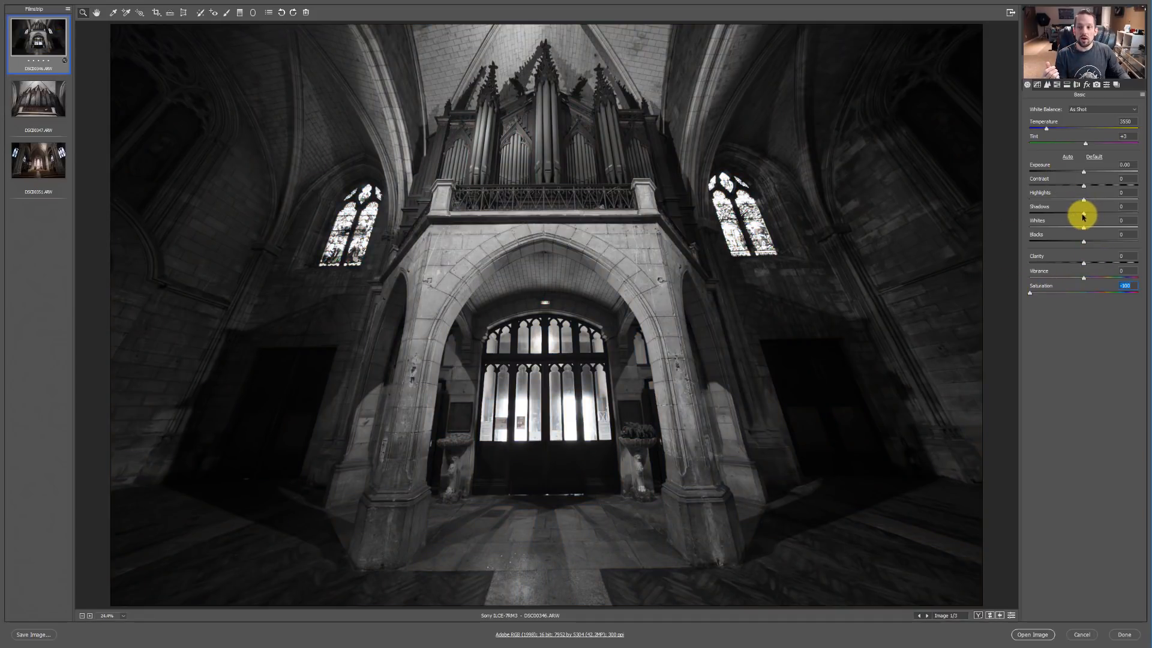
left_click_drag(1084, 213, 1111, 185)
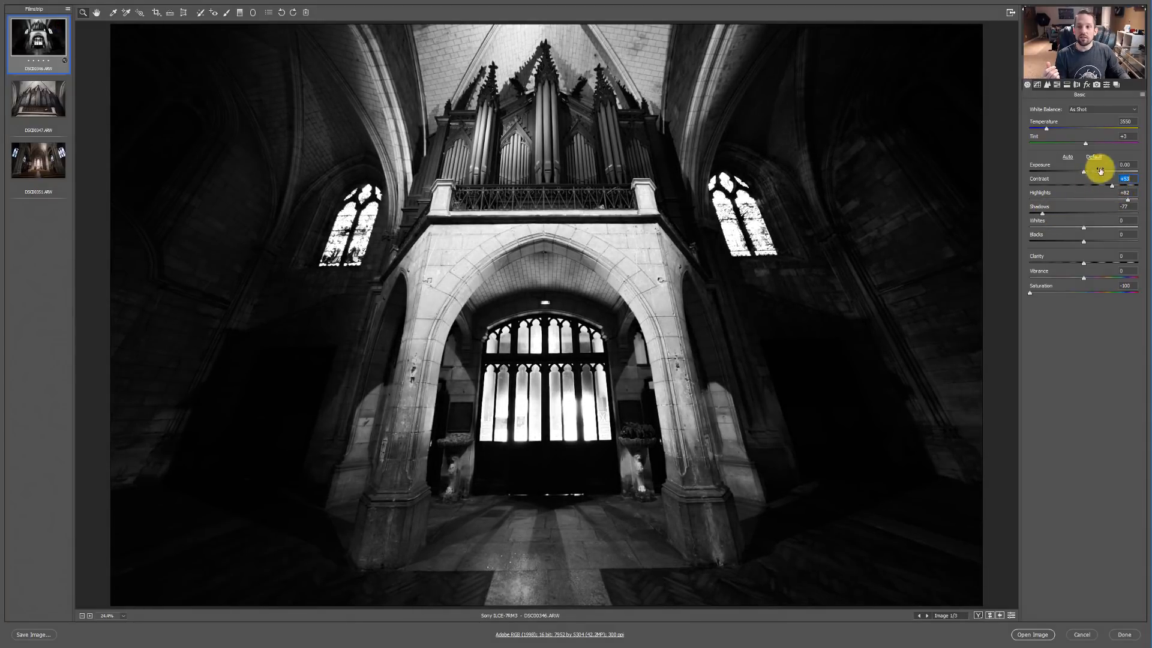
Convert the photo to grayscale and set the grayscale mix to about Reds -48, Oranges +41, Yellows +81 and Greens -78.
left_click(1056, 85)
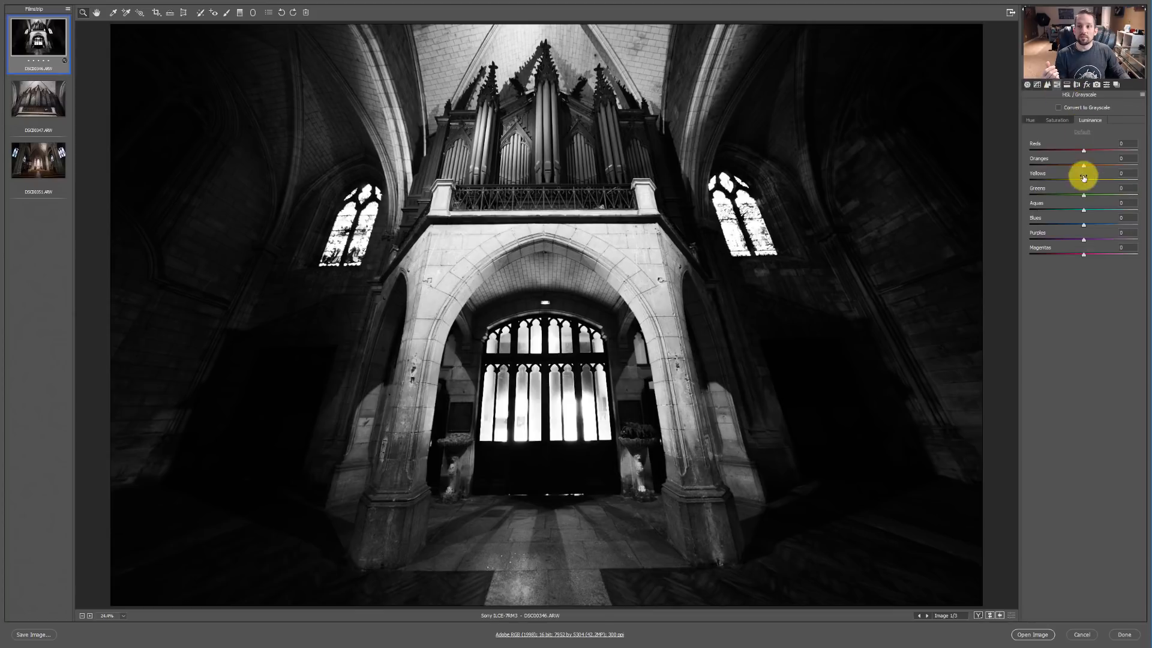
left_click_drag(1083, 150, 1087, 184)
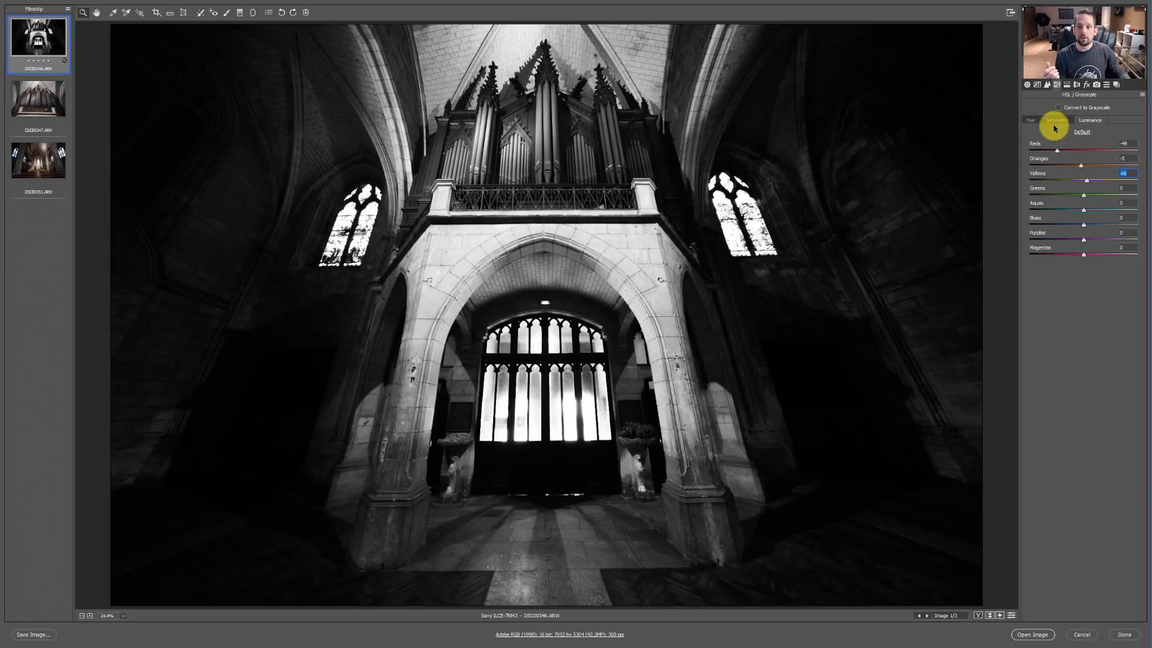
left_click(1058, 108)
left_click_drag(1078, 150, 1039, 186)
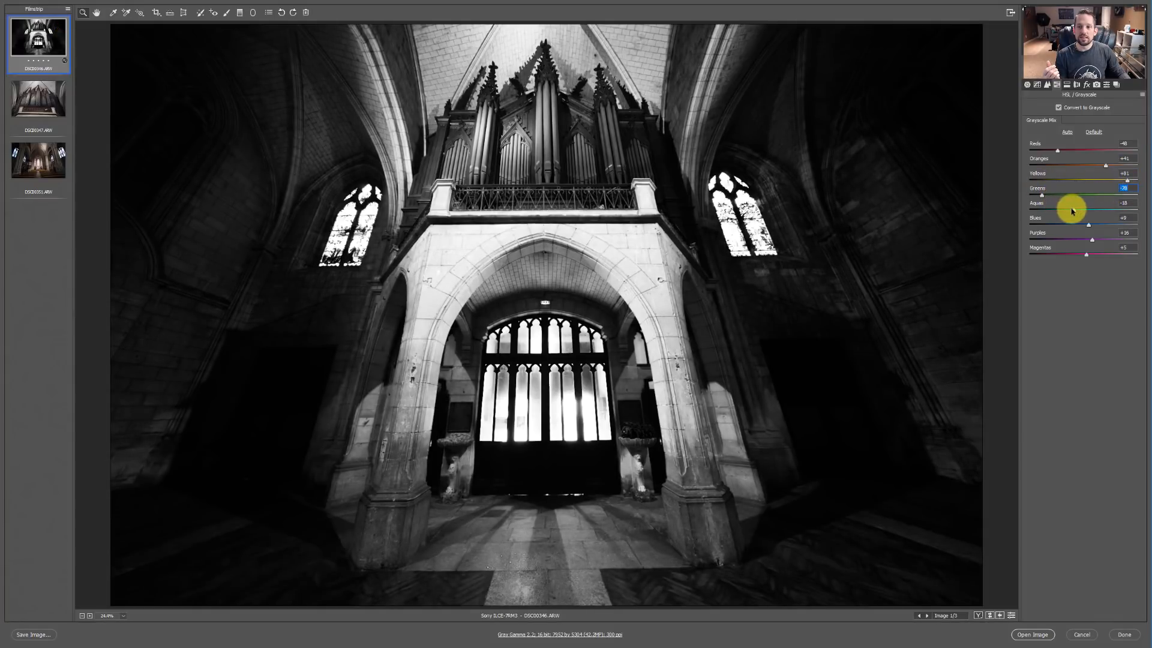
Refine the grayscale photo's basic tones with Contrast +46, Exposure -0.50, Whites +30 and Clarity about +61.
left_click(1027, 85)
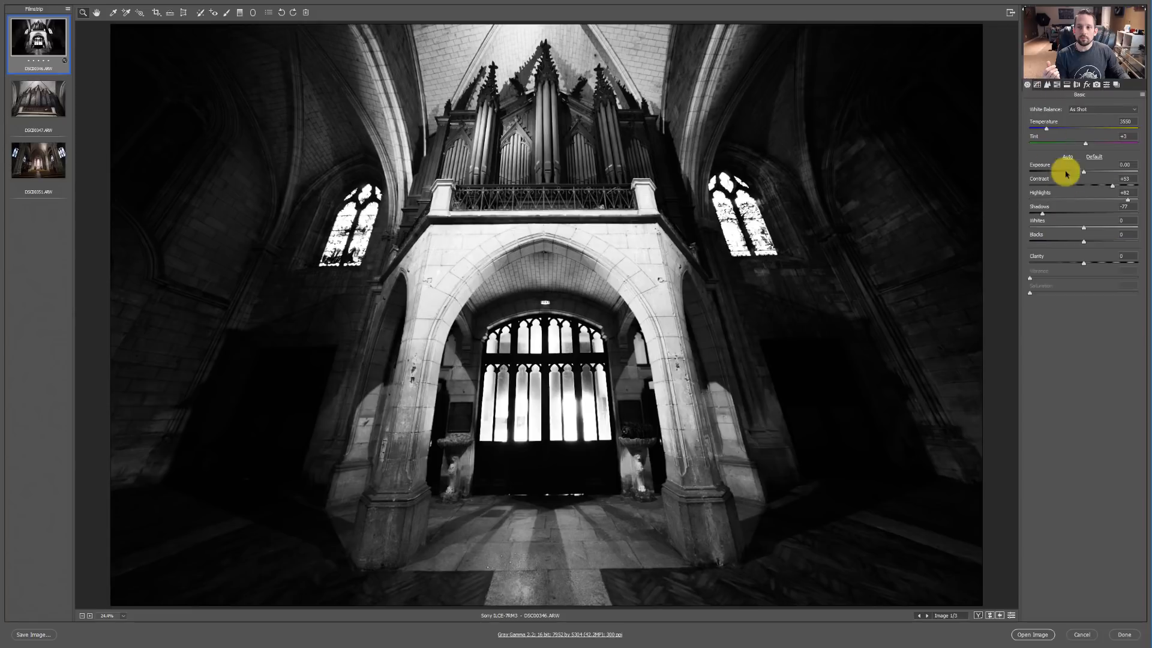
left_click(1108, 186)
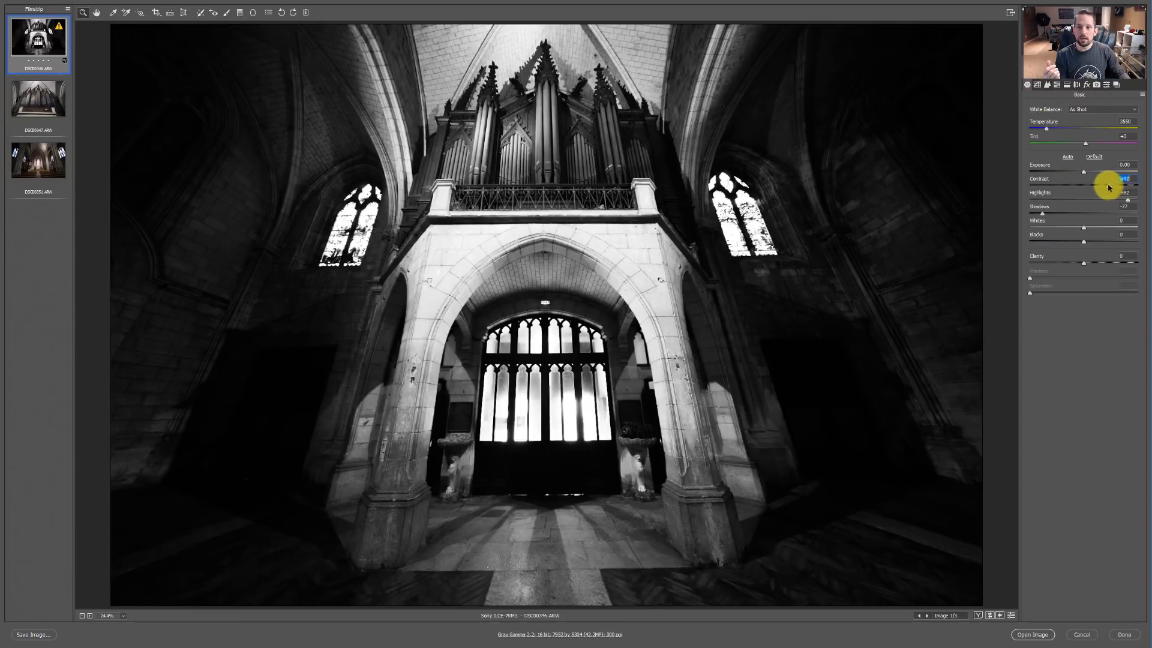
left_click_drag(1108, 187, 1078, 174)
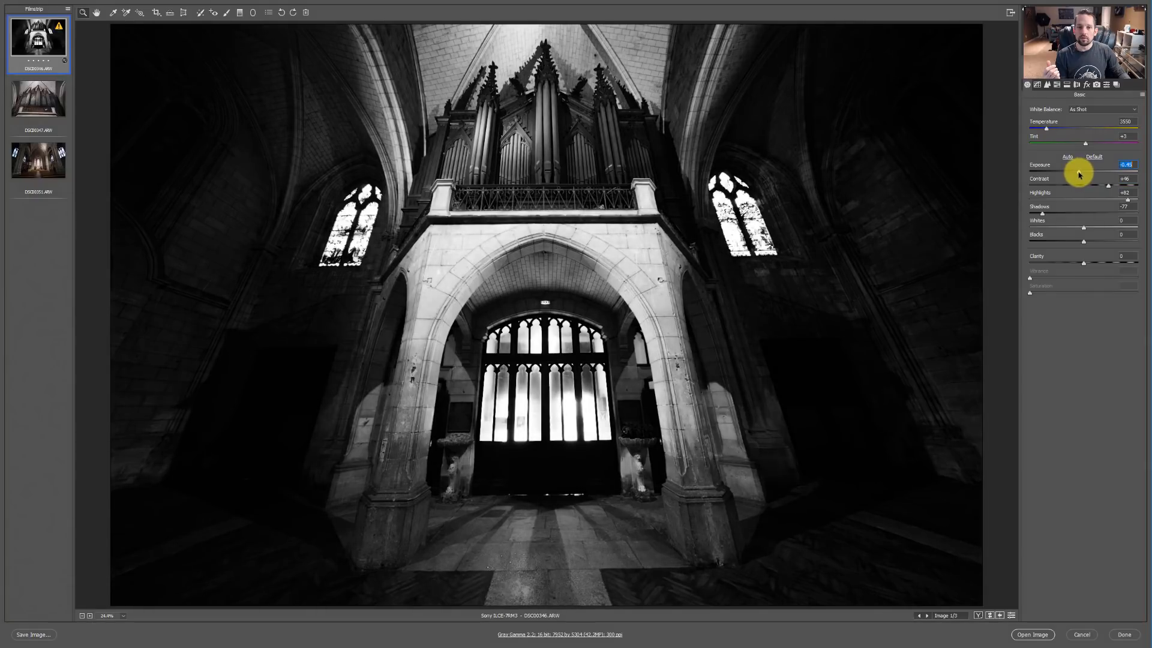
left_click_drag(1083, 227, 1118, 249)
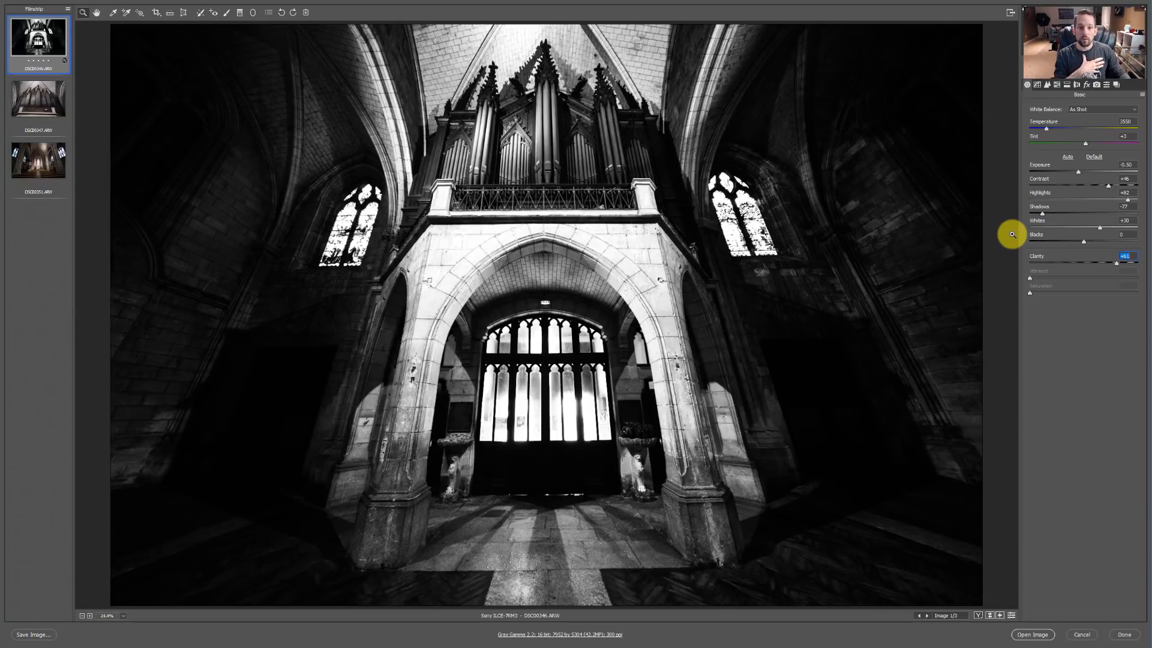
Save the black-and-white version as a new snapshot named 06 BW.
left_click(1117, 86)
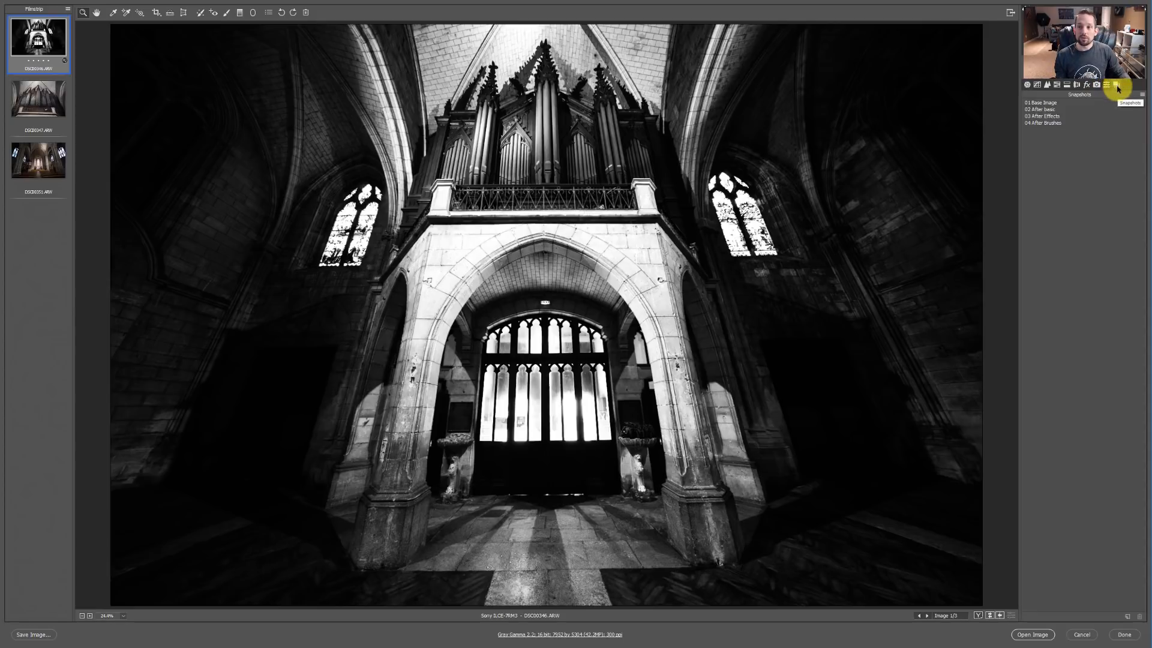
left_click(1127, 617)
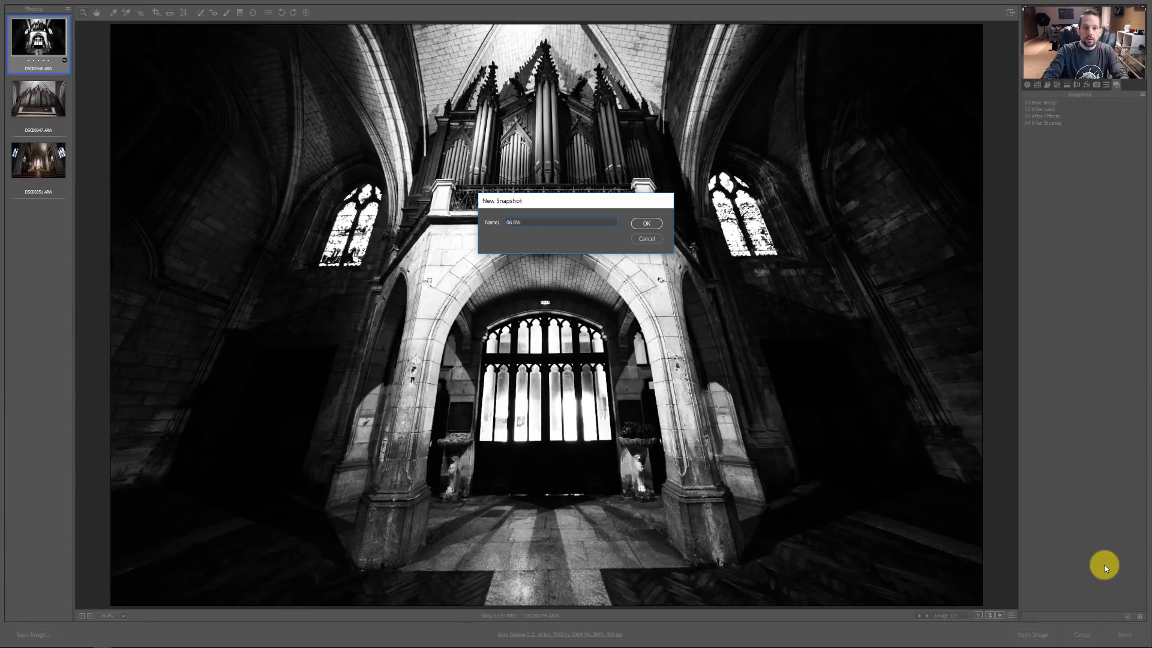
key("Return")
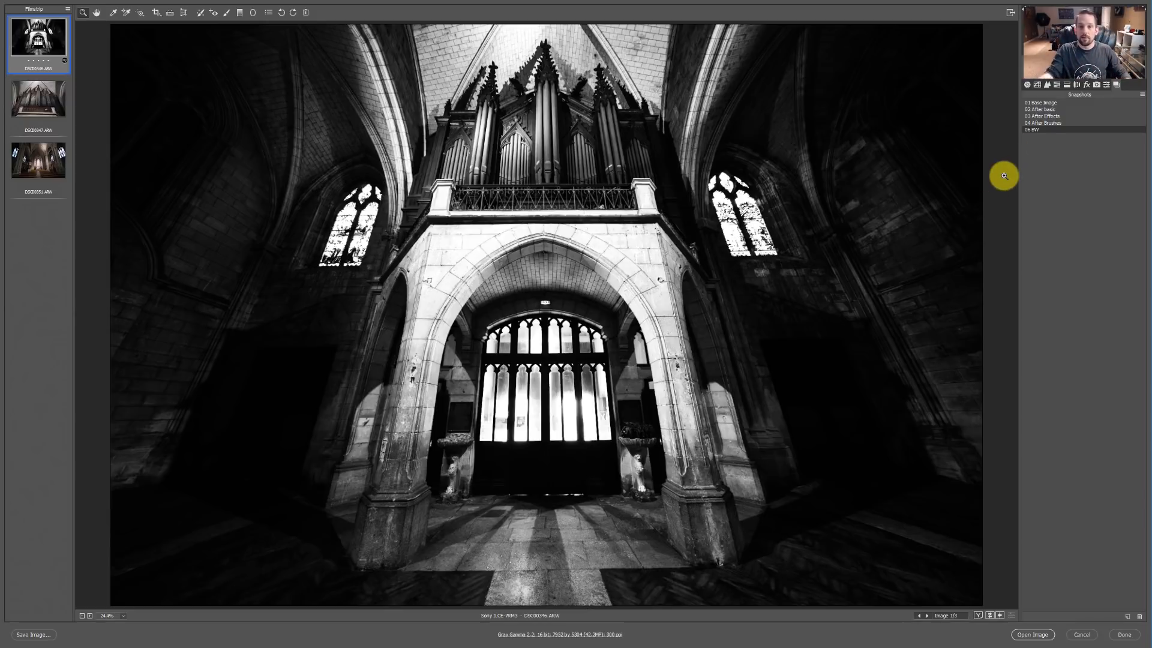
Step back through the 04 After Brushes and 03 After Effects snapshots and leave the photo on 02 After basic.
left_click(1051, 124)
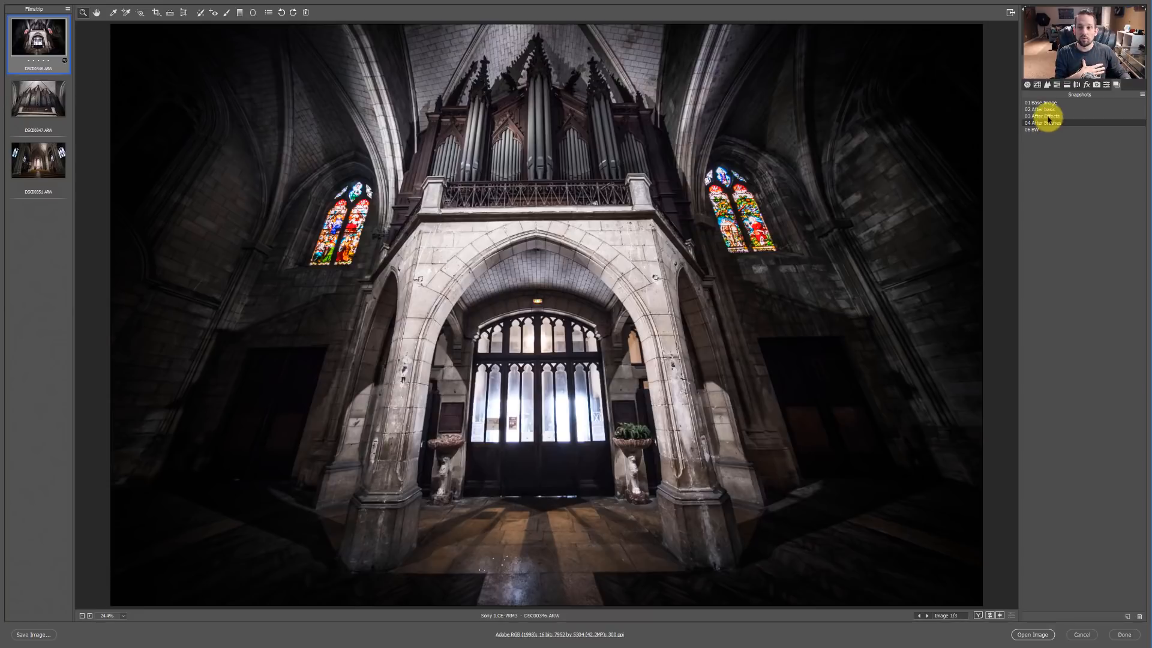
left_click(1049, 116)
left_click(1047, 109)
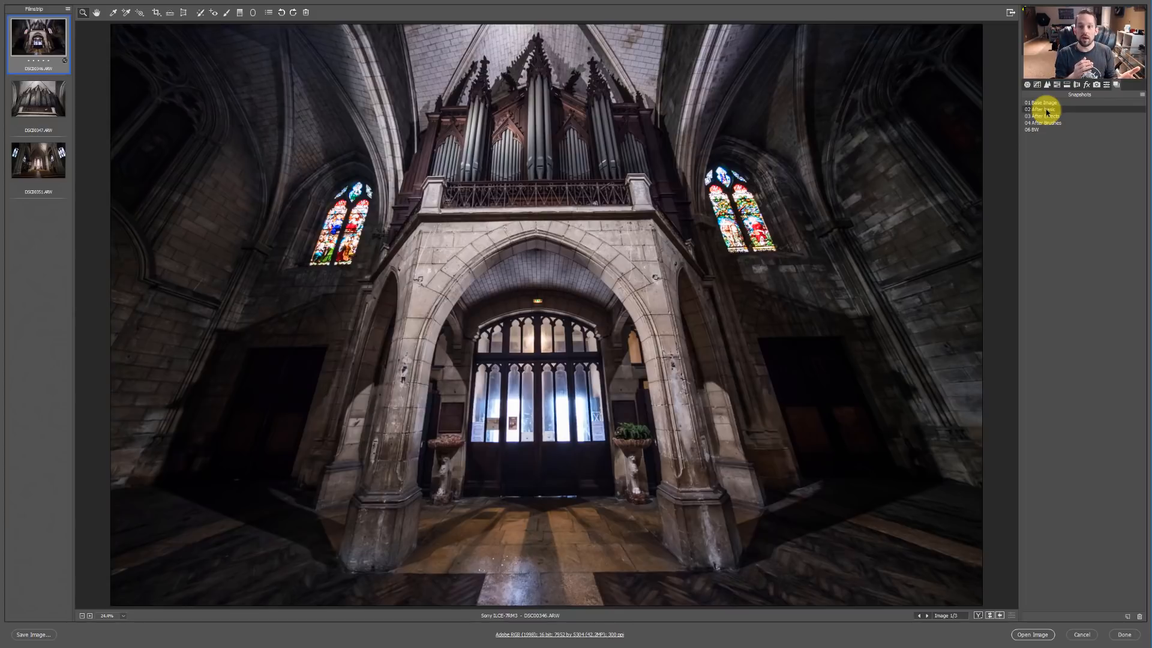
Look at the available presets for the second photo, DSC00347.ARW, and return to the first photo.
left_click(39, 95)
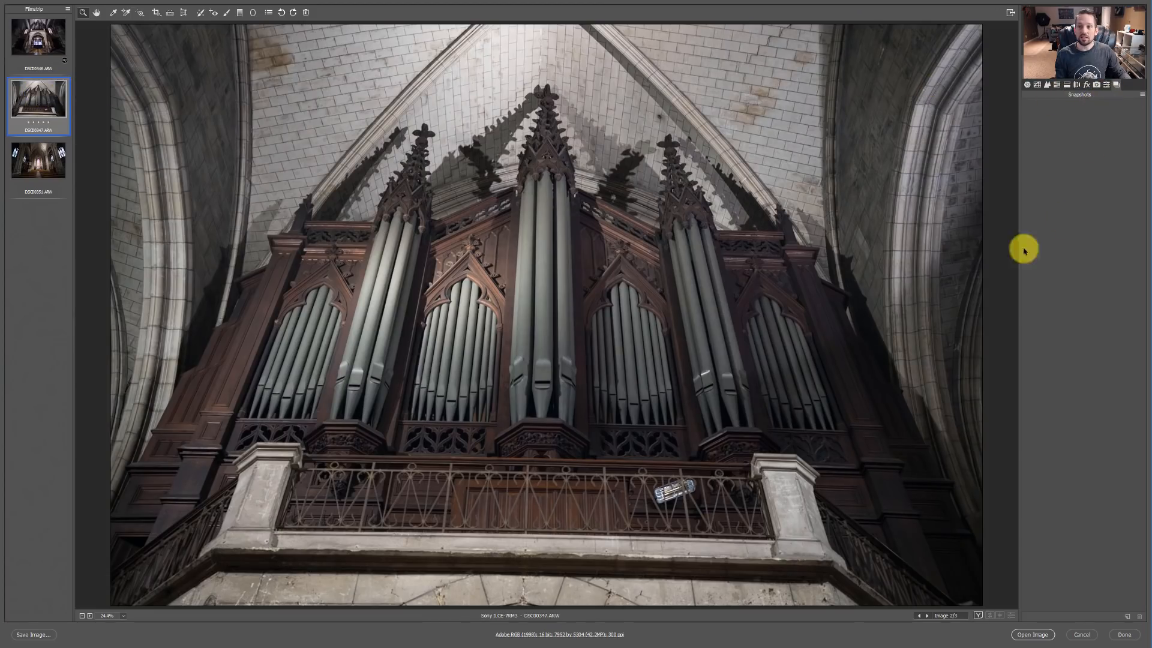
left_click(1109, 87)
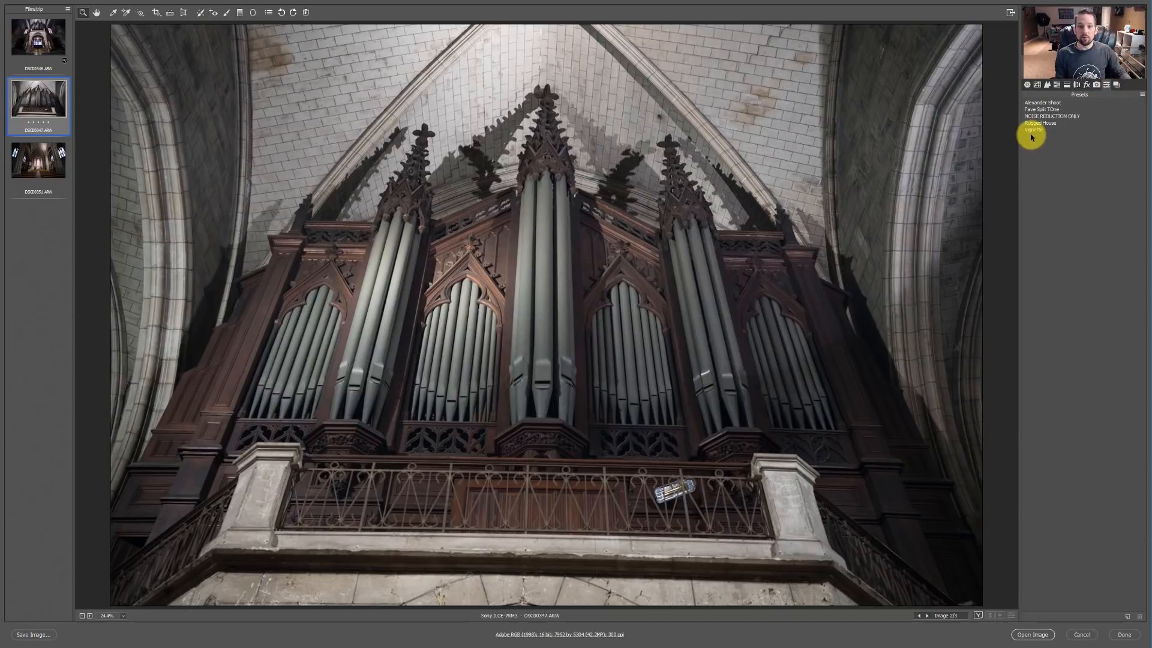
left_click(39, 38)
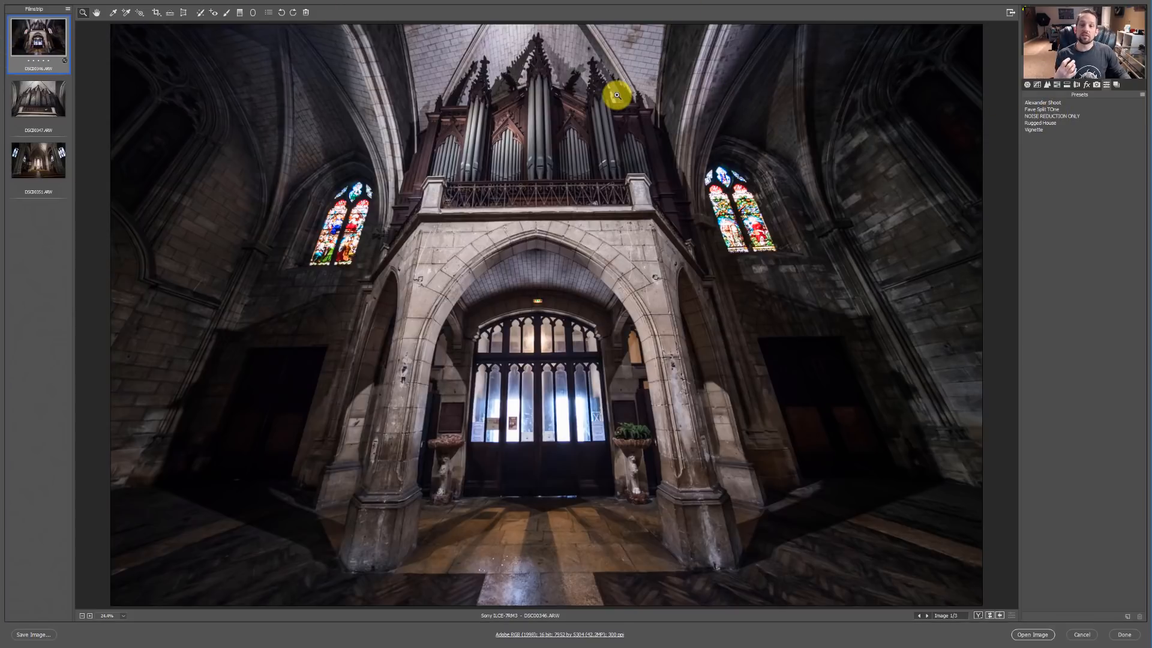
Synchronize the first photo's 02 After basic settings to all three filmstrip photos, and view the other two photos to check them.
left_click(1117, 86)
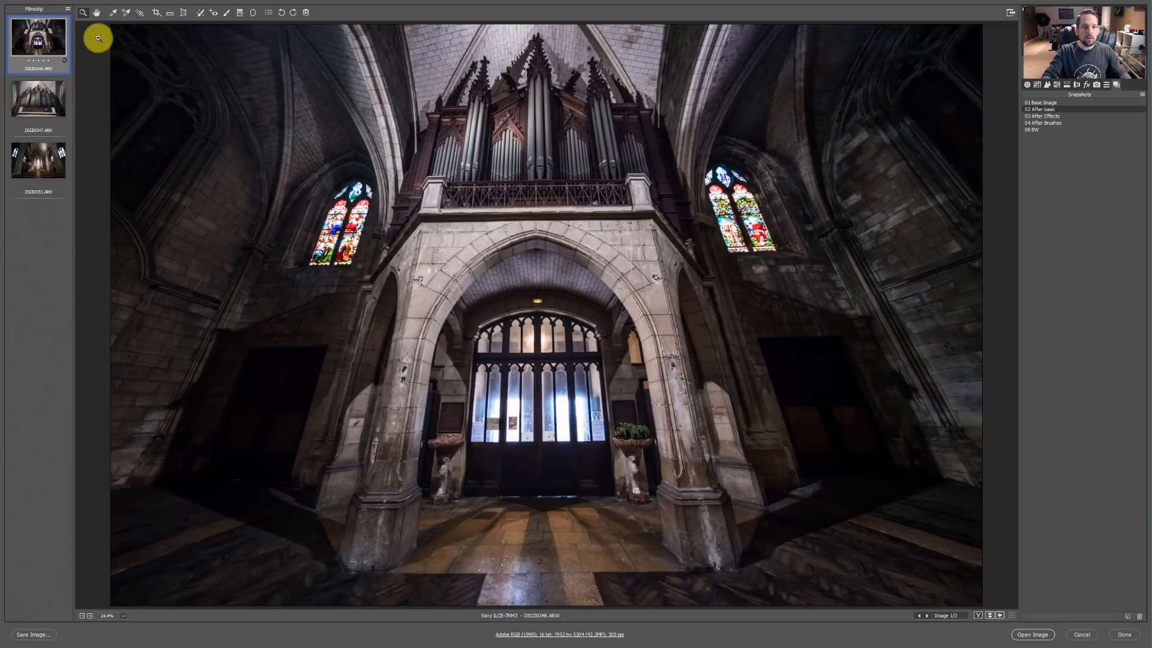
key("shift")
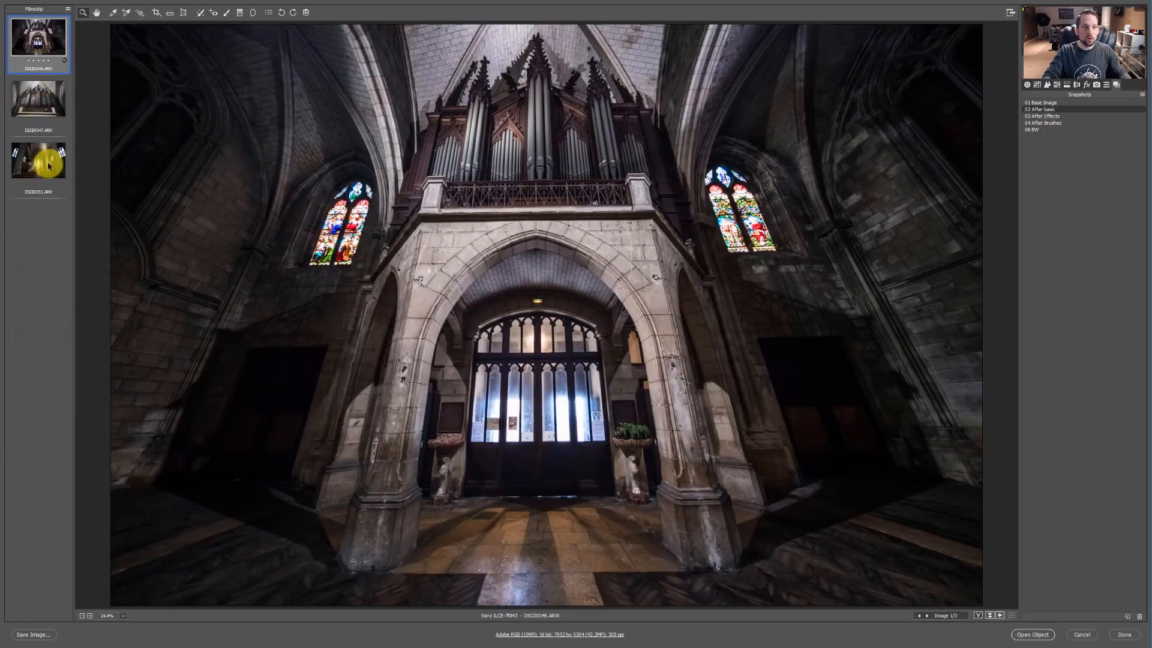
left_click(47, 165, "shift")
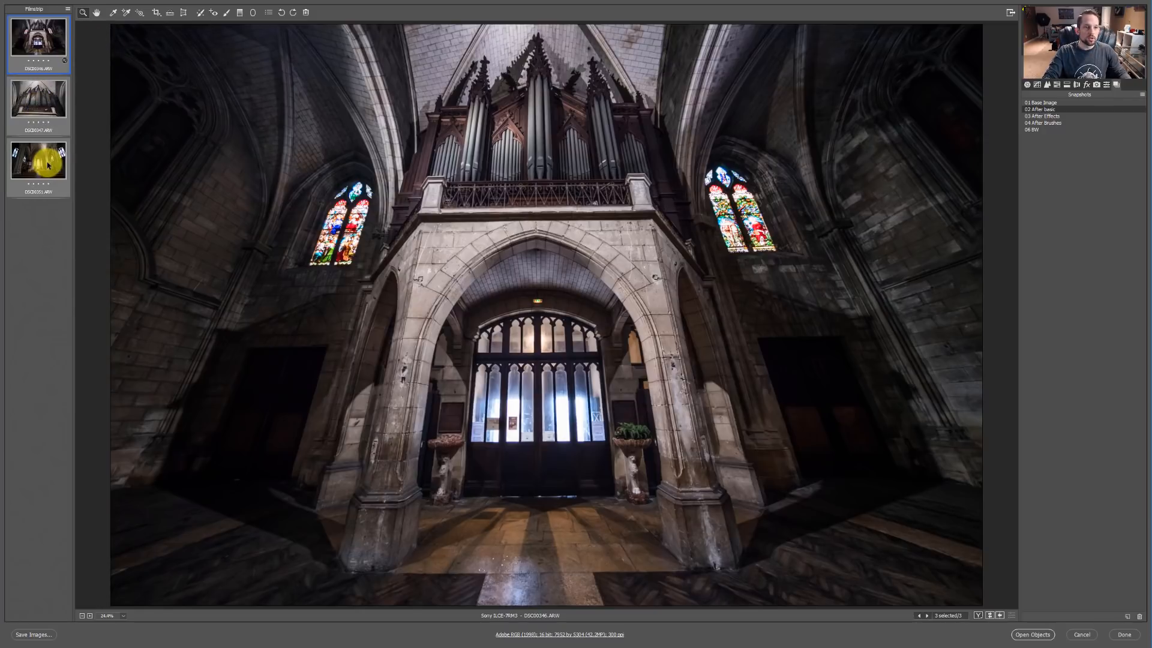
right_click(47, 144)
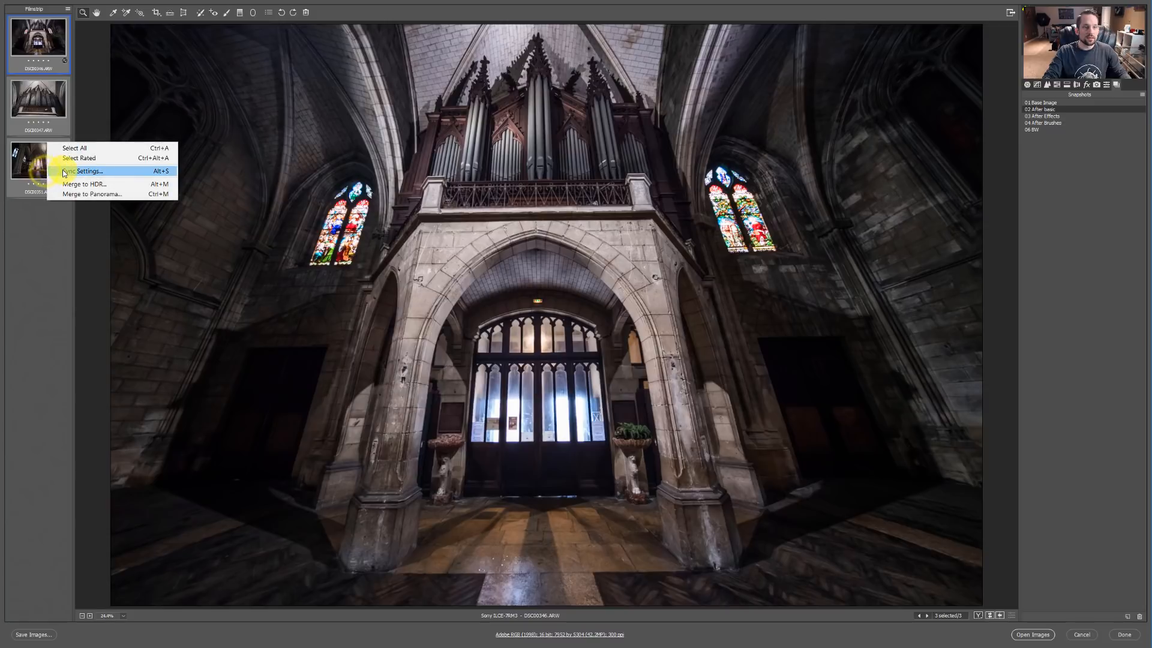
left_click(65, 173)
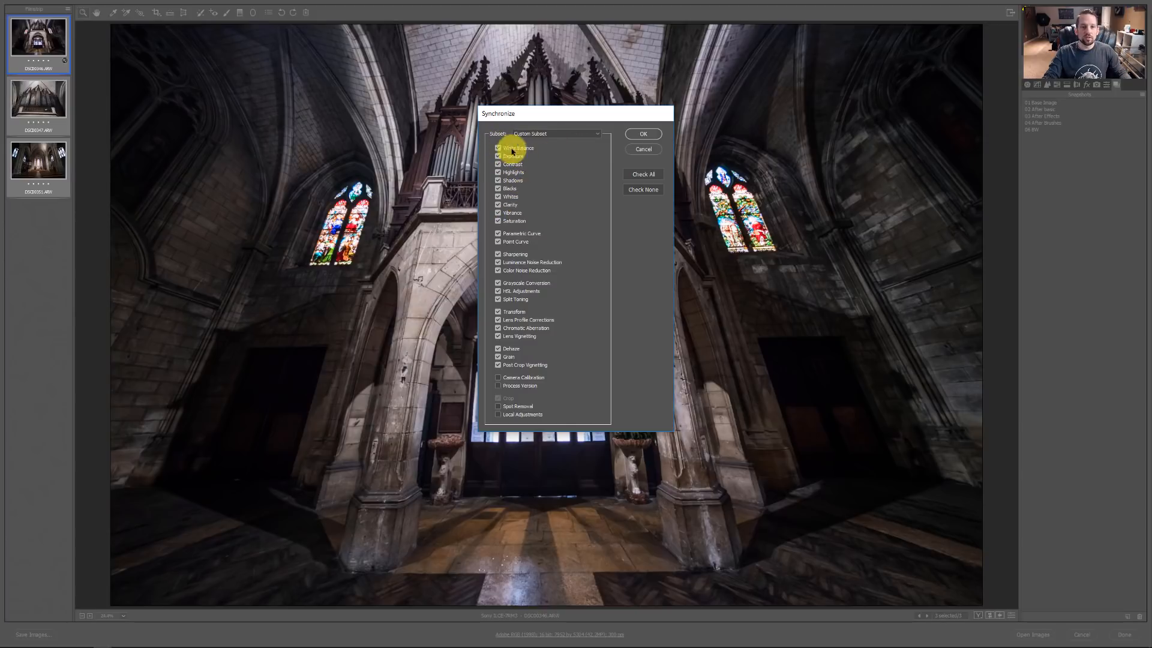
left_click(643, 132)
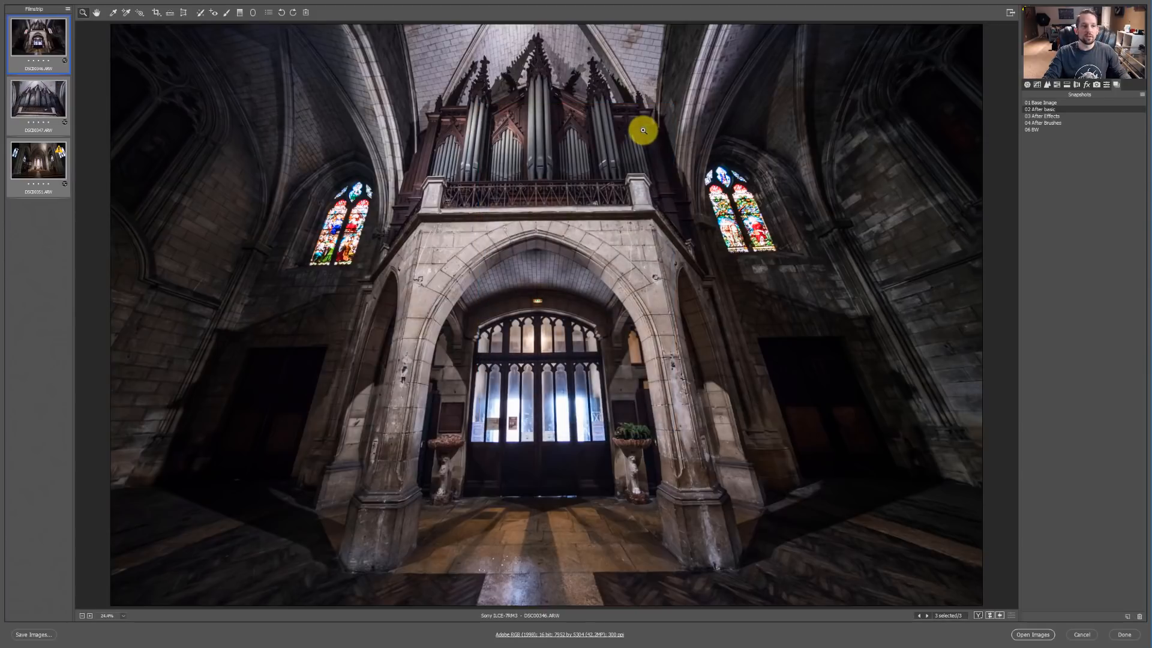
left_click(45, 99)
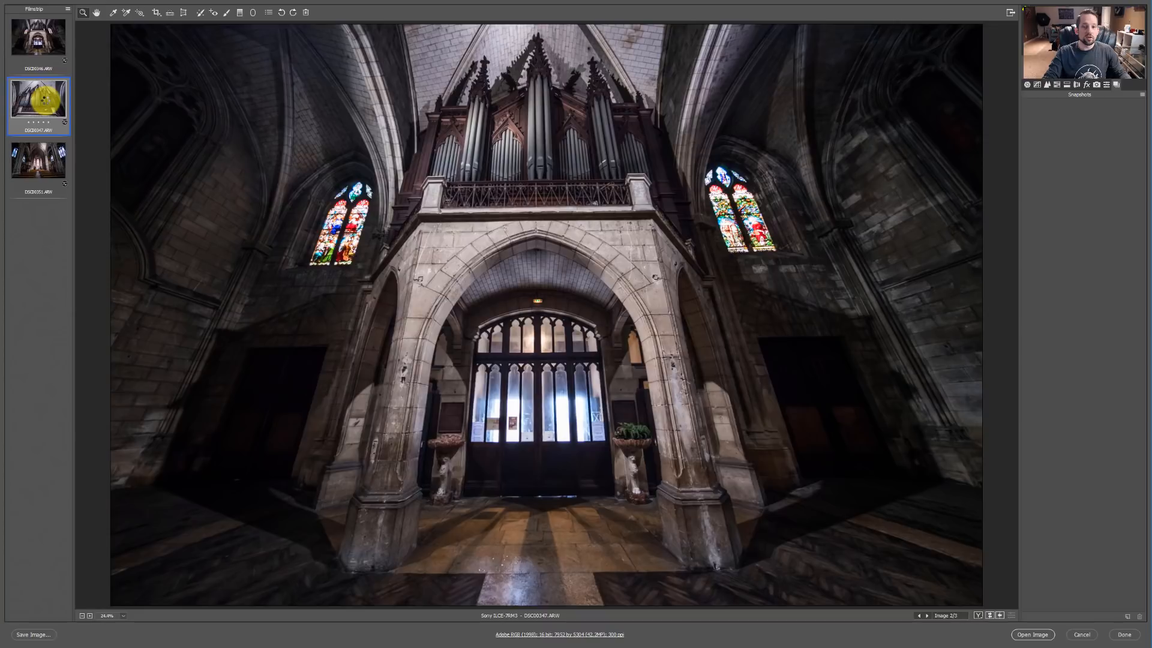
left_click(32, 157)
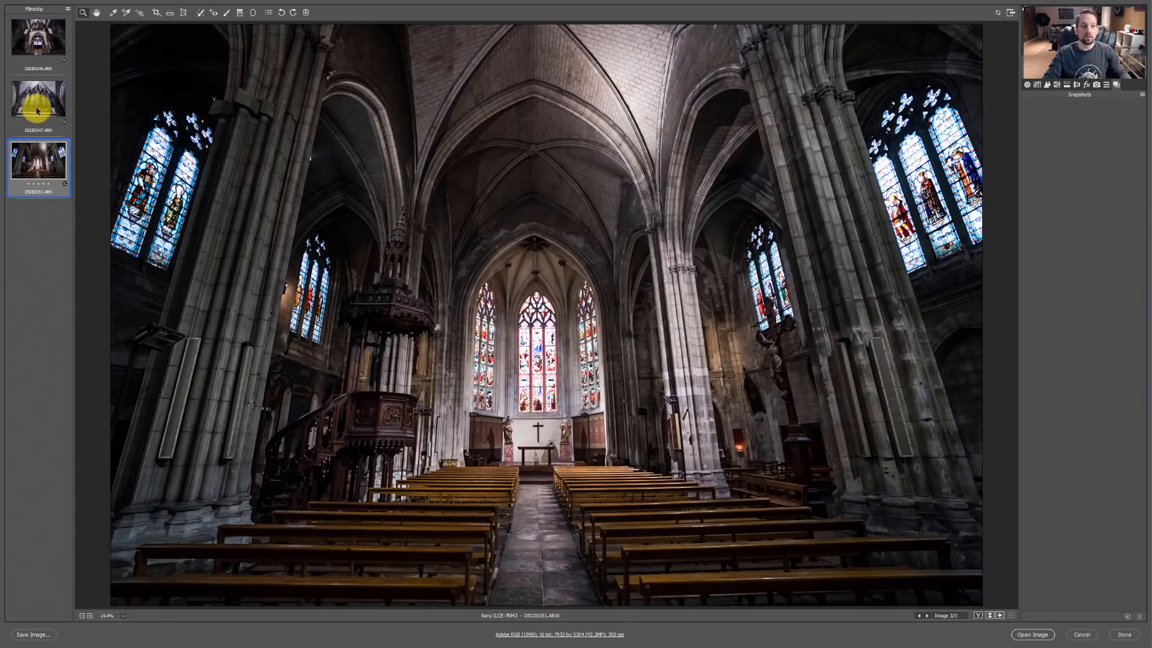
Start a new preset from the first photo, DSC00346.ARW, that includes only Sharpening, Luminance Noise Reduction and Color Noise Reduction.
left_click(37, 38)
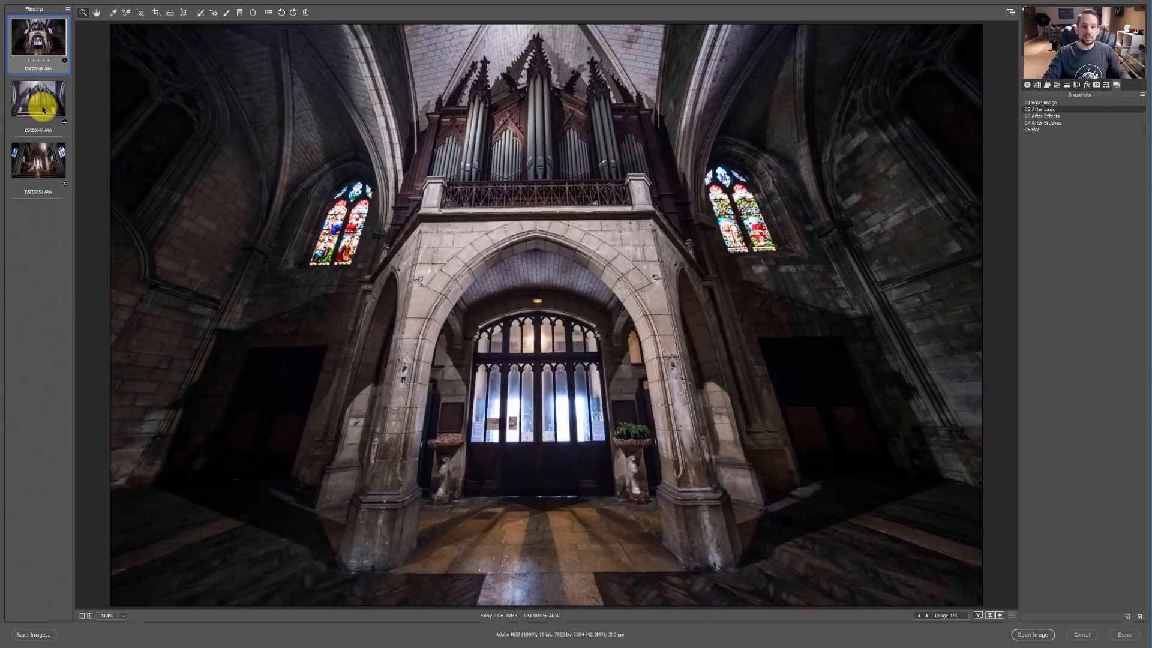
left_click(1047, 85)
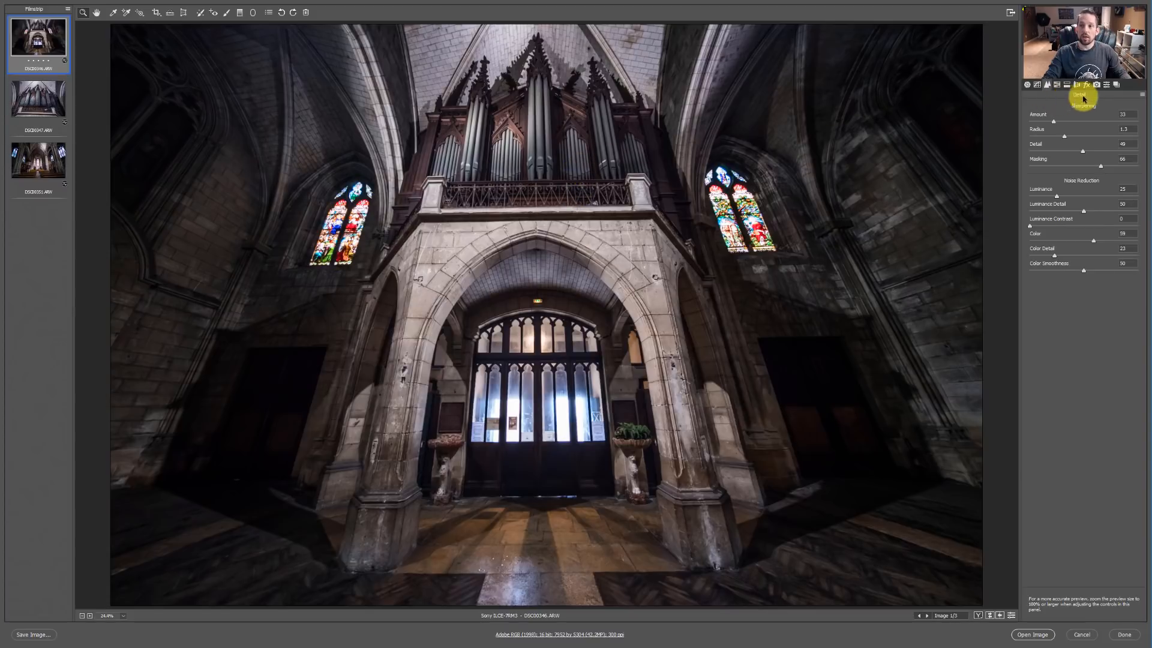
left_click(1107, 86)
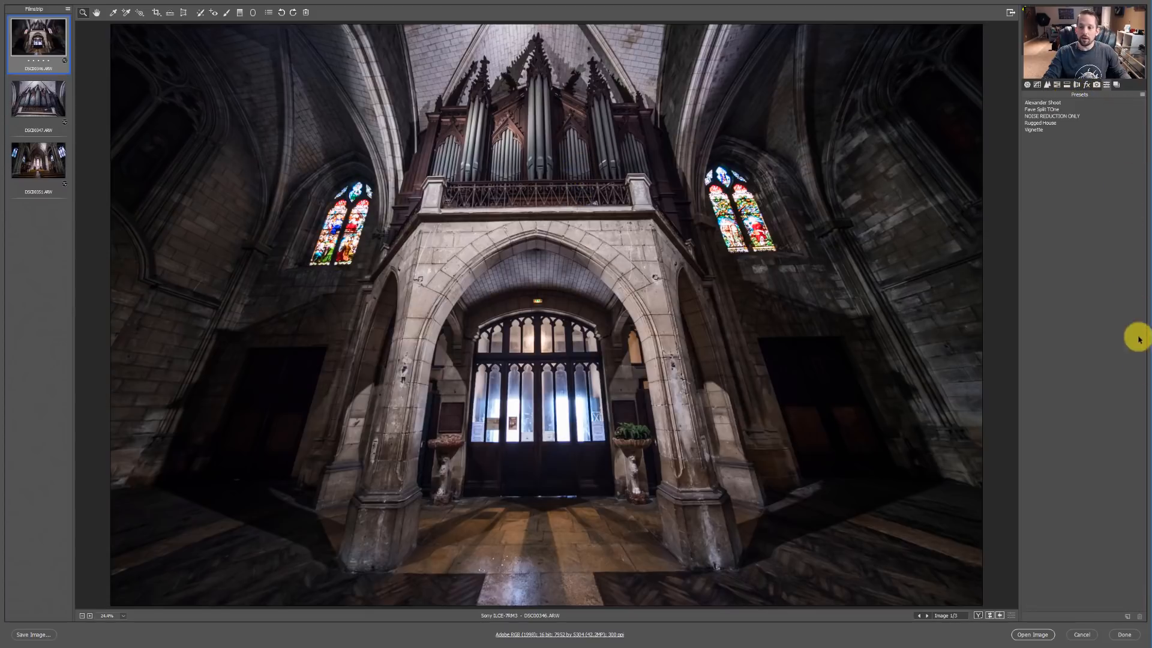
left_click(1127, 617)
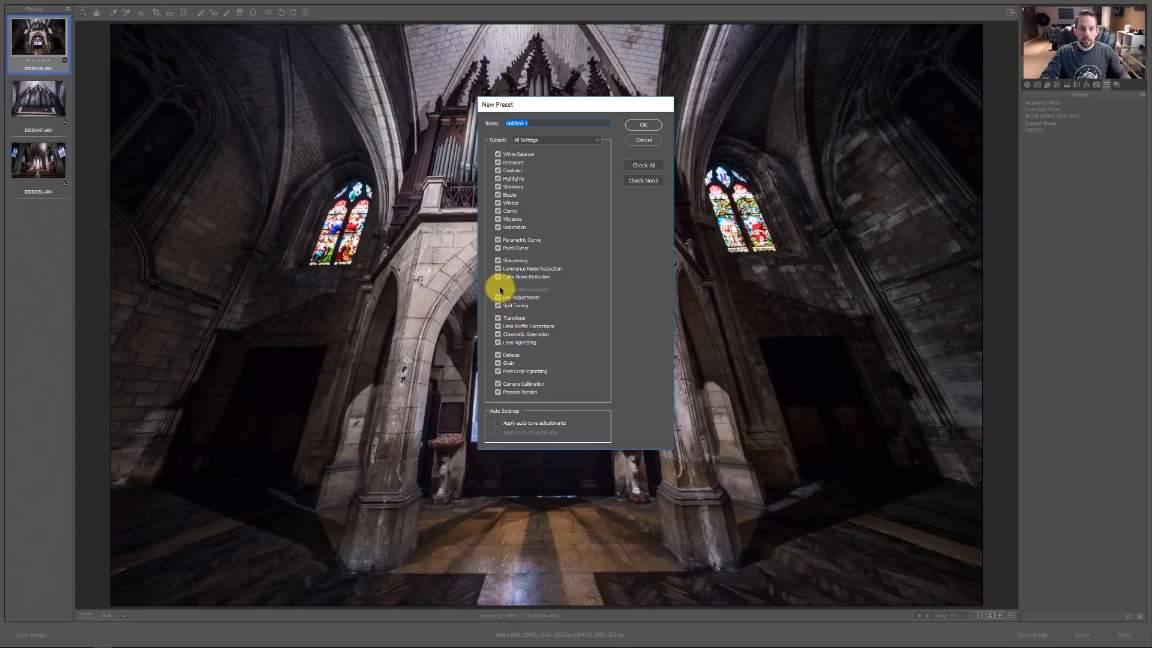
left_click(497, 269, "alt")
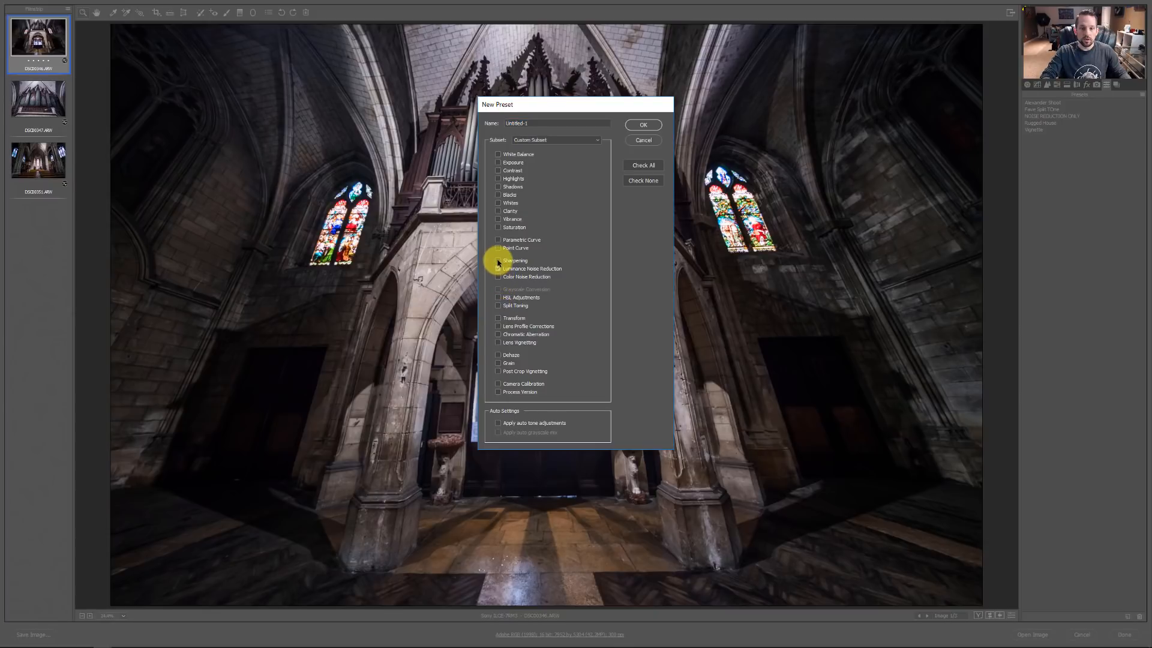
left_click(498, 261)
left_click(498, 277)
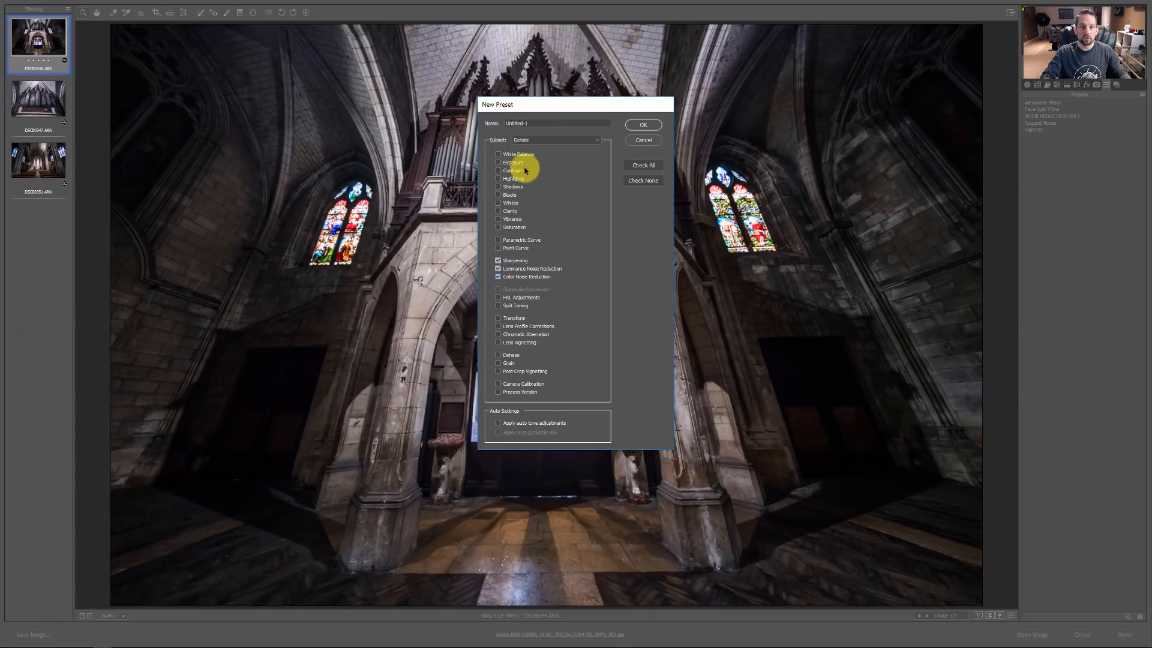
Save the new preset as NR + Sharp and apply it to the third photo, DSC00351.ARW.
left_click_drag(537, 122, 488, 123)
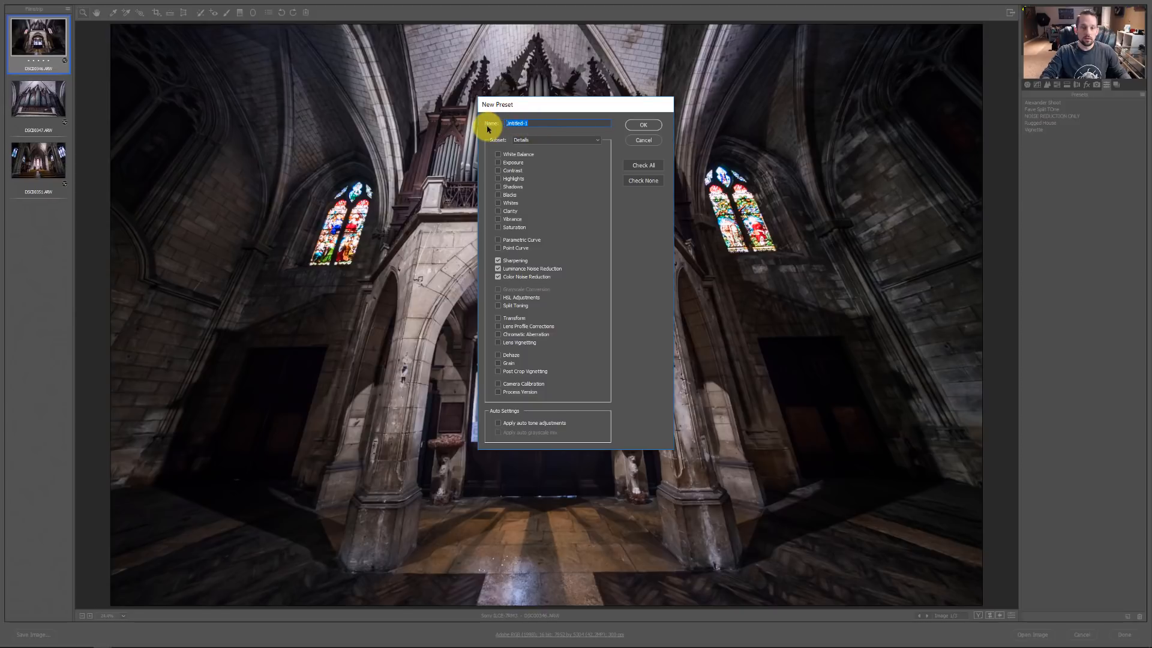
type("NR")
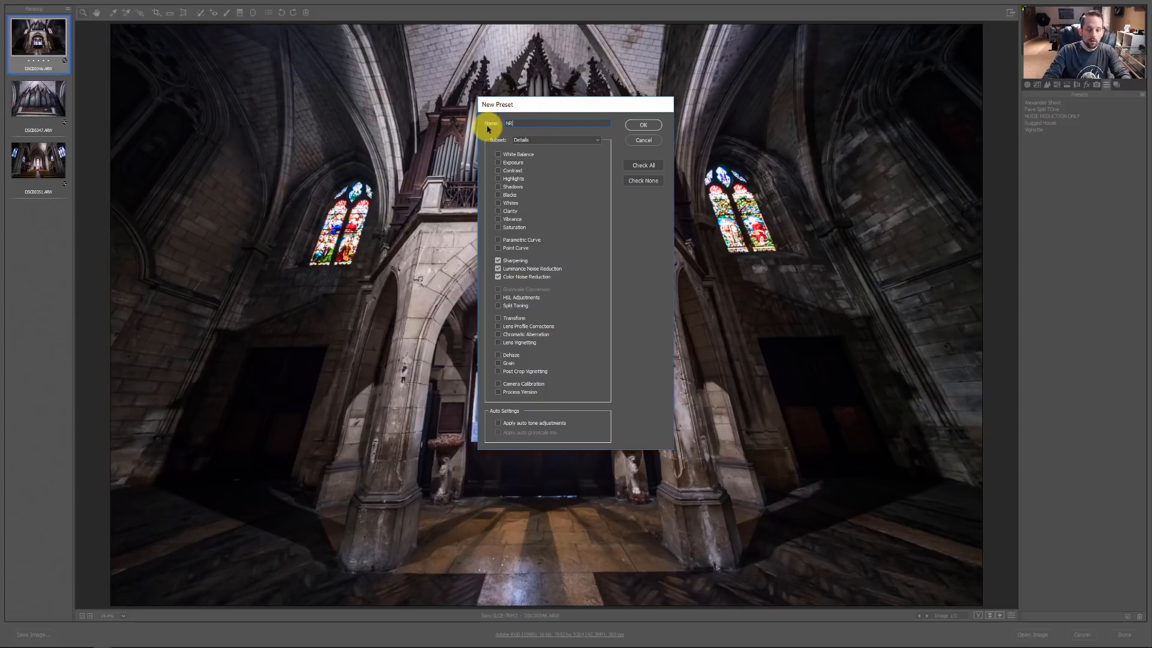
type(" + Sh")
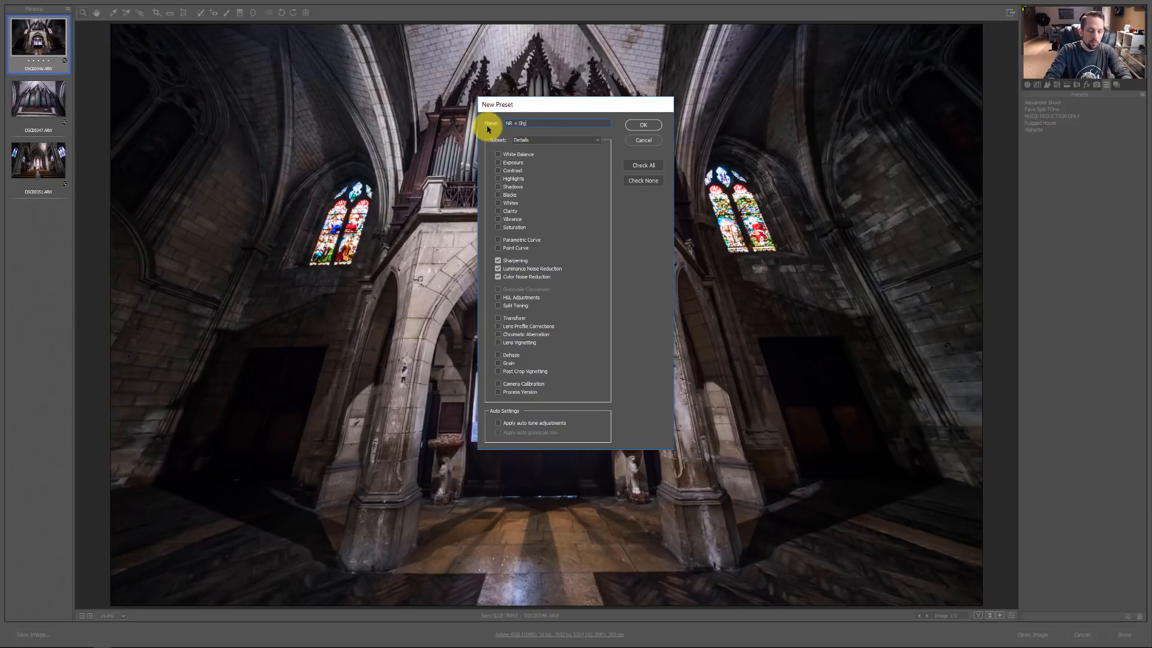
type("arp")
key("Return")
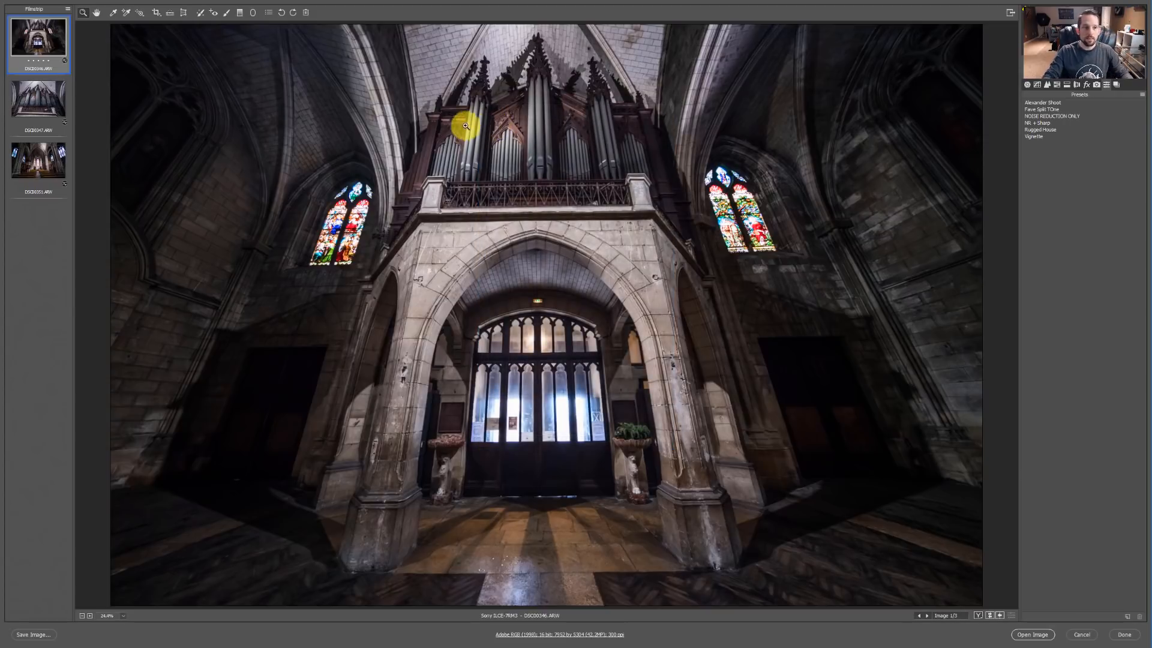
left_click(40, 168)
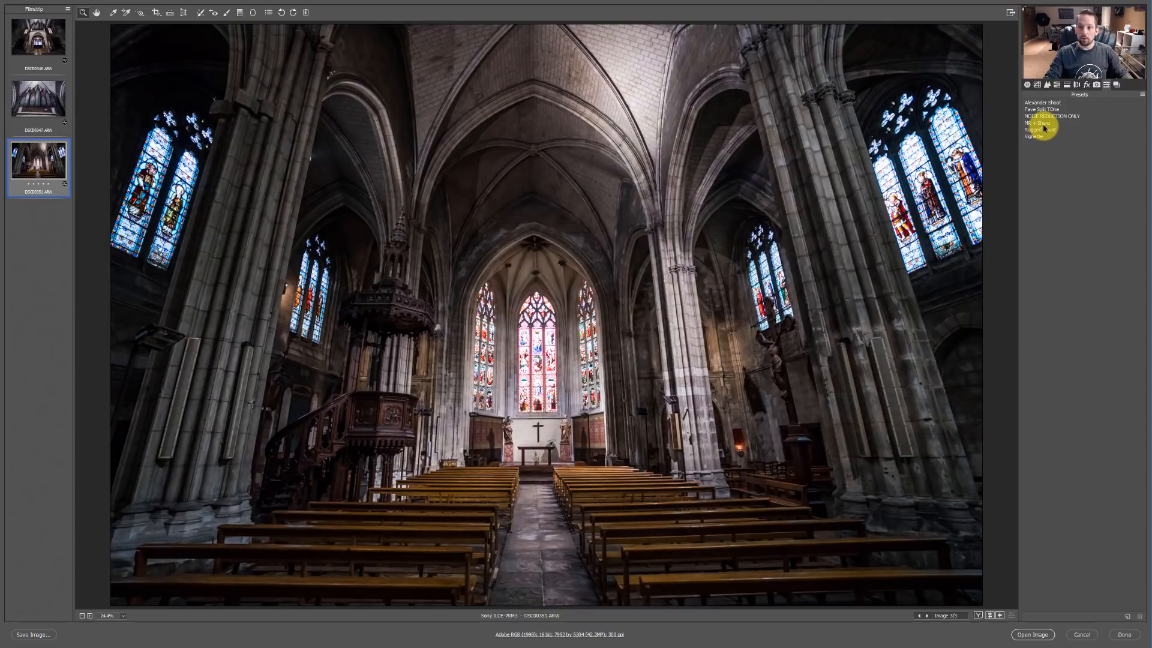
left_click(1042, 123)
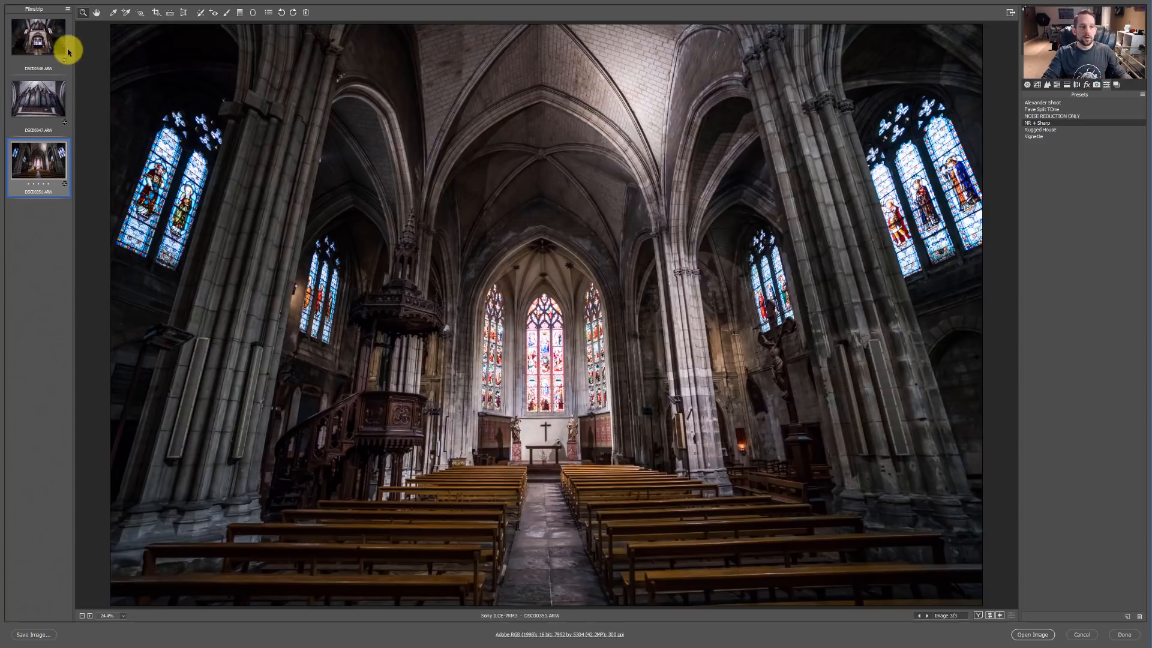
Open the first photo, DSC00346.ARW, in Photoshop as a smart object and reposition its document window.
left_click(48, 37)
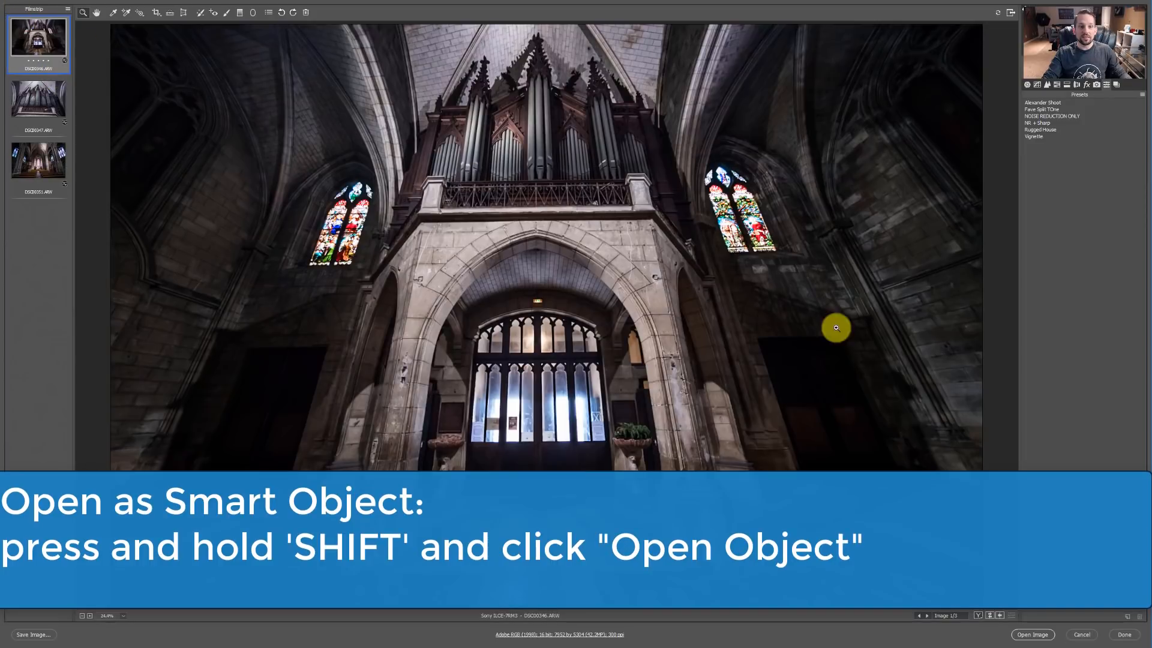
key("shift")
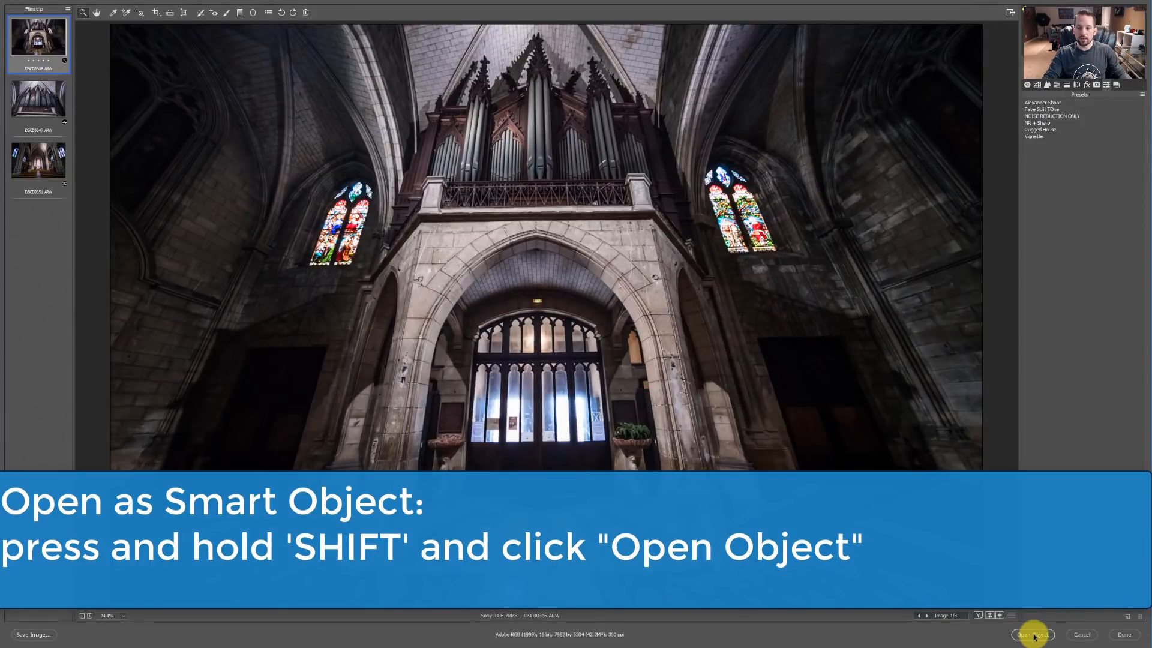
left_click(1032, 634, "shift")
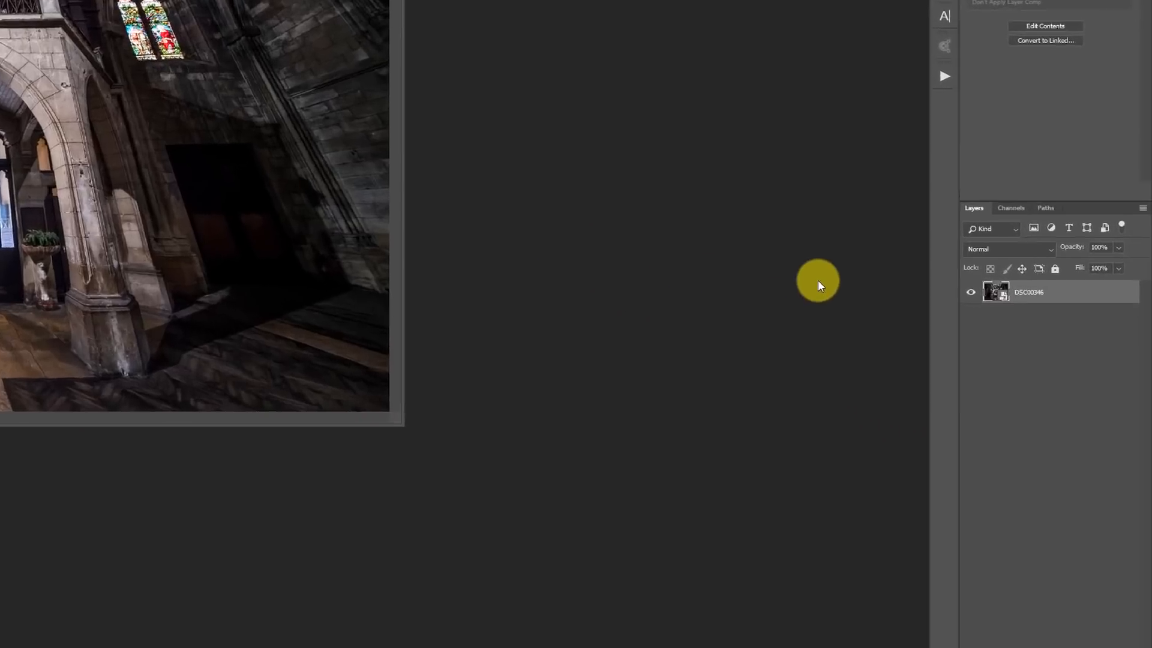
left_click_drag(240, 0, 351, 57)
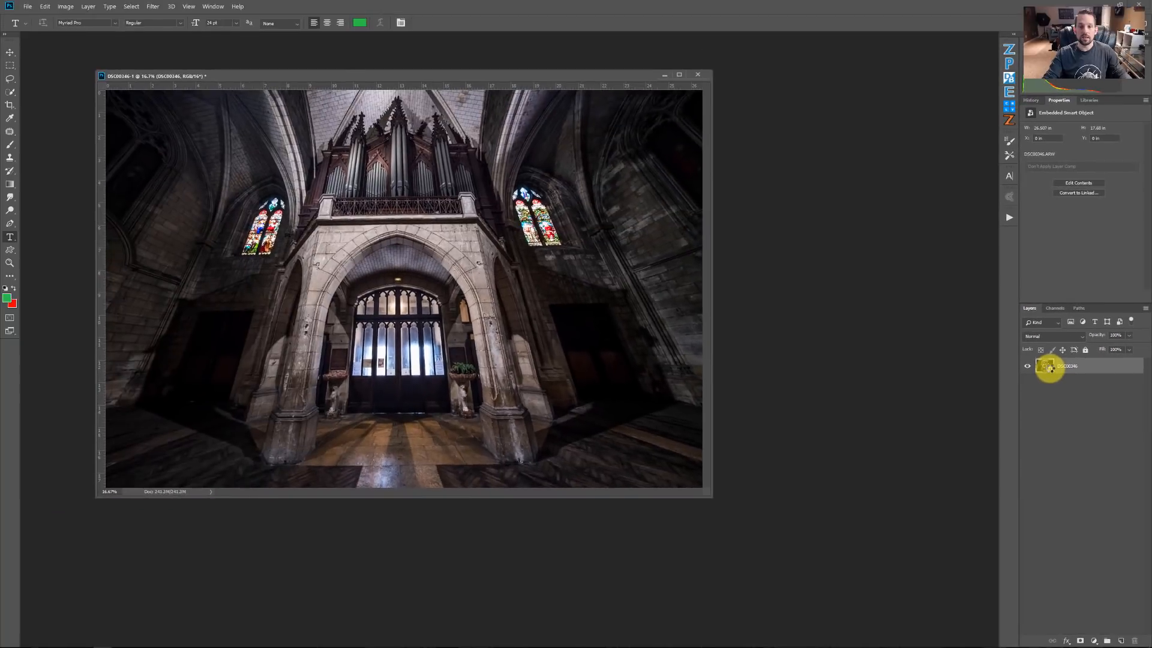
Edit the DSC00346 smart object in Camera Raw, save a snapshot named 07 TEST TEST TEST, and return to the Photoshop document.
double_click(928, 183)
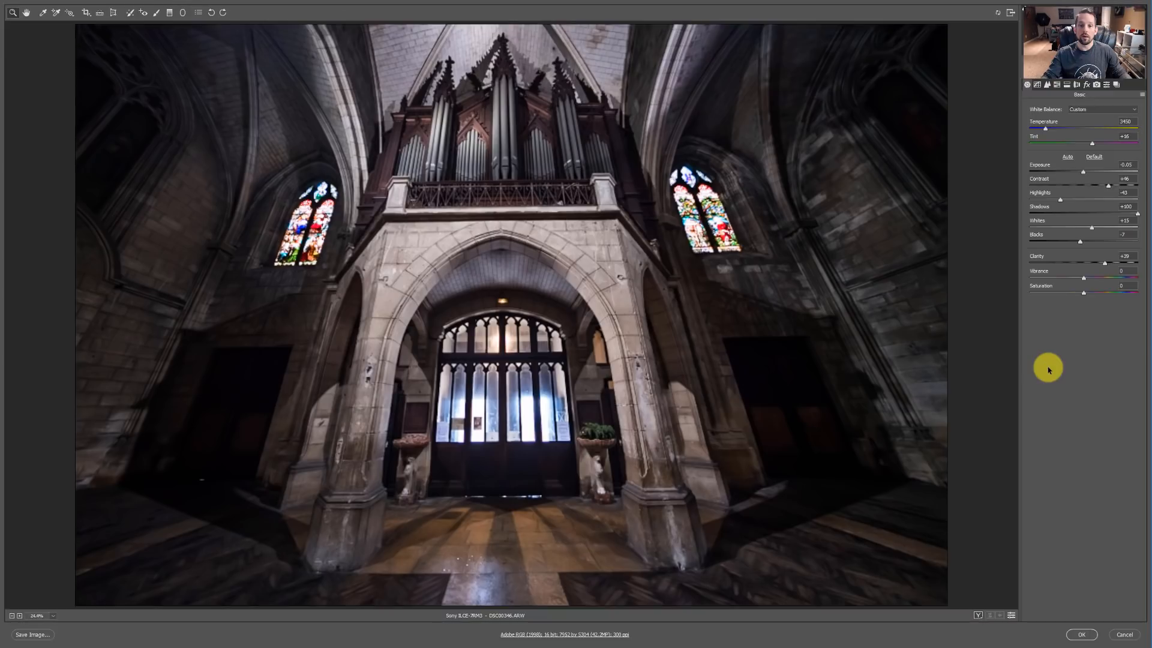
left_click(1118, 86)
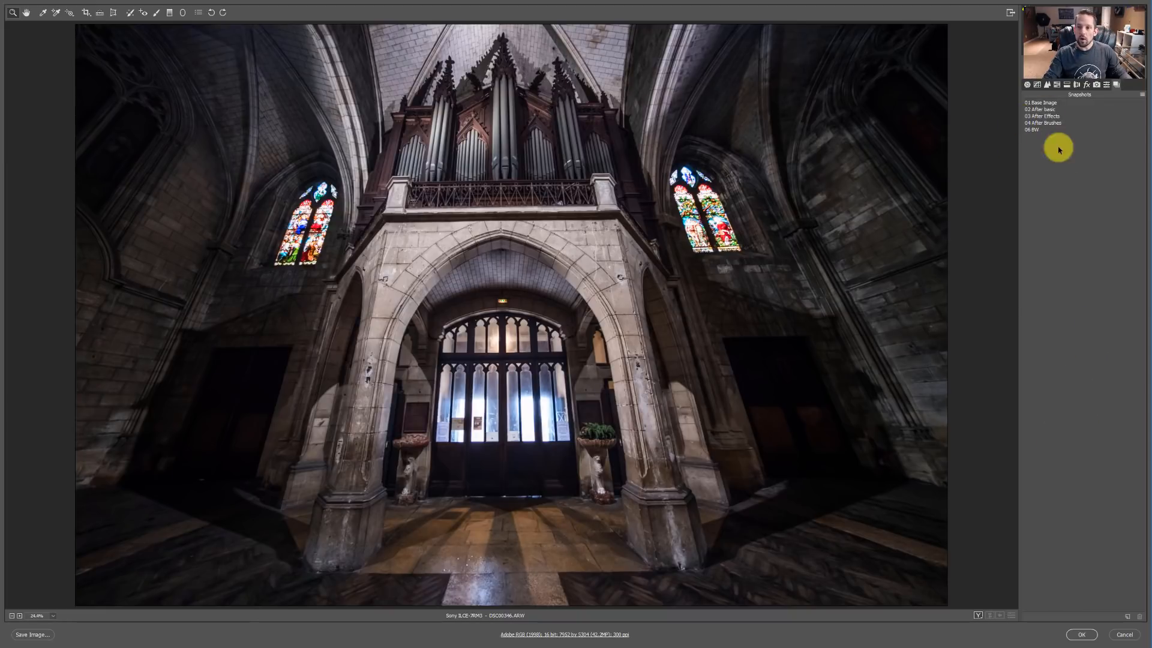
left_click(1127, 616)
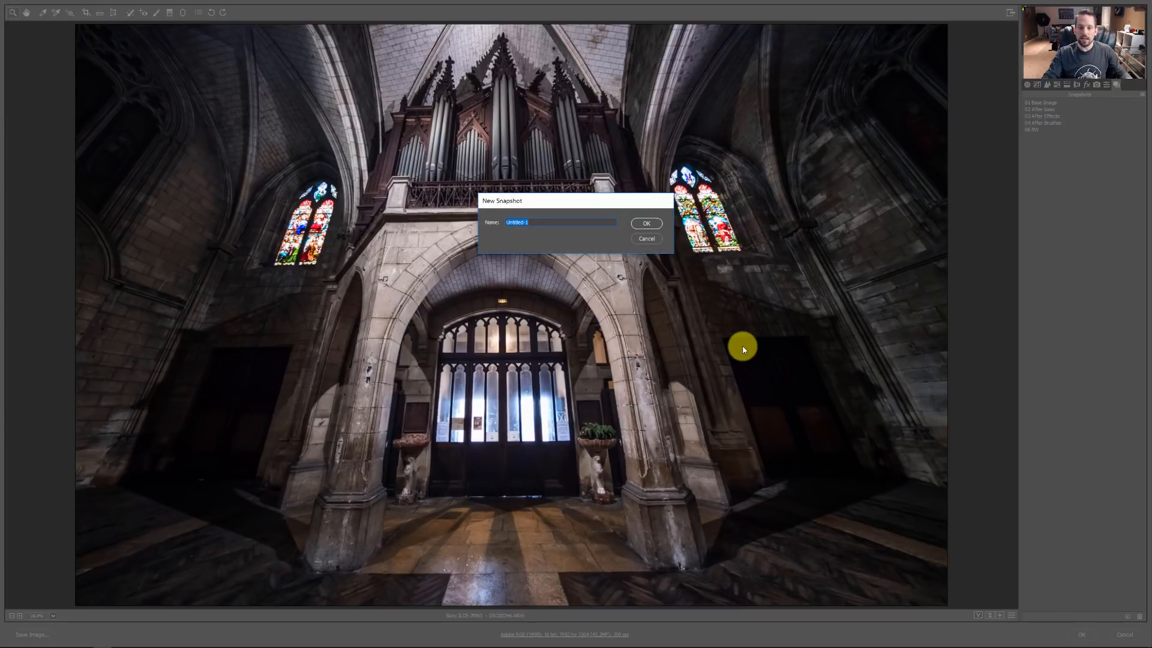
type("07")
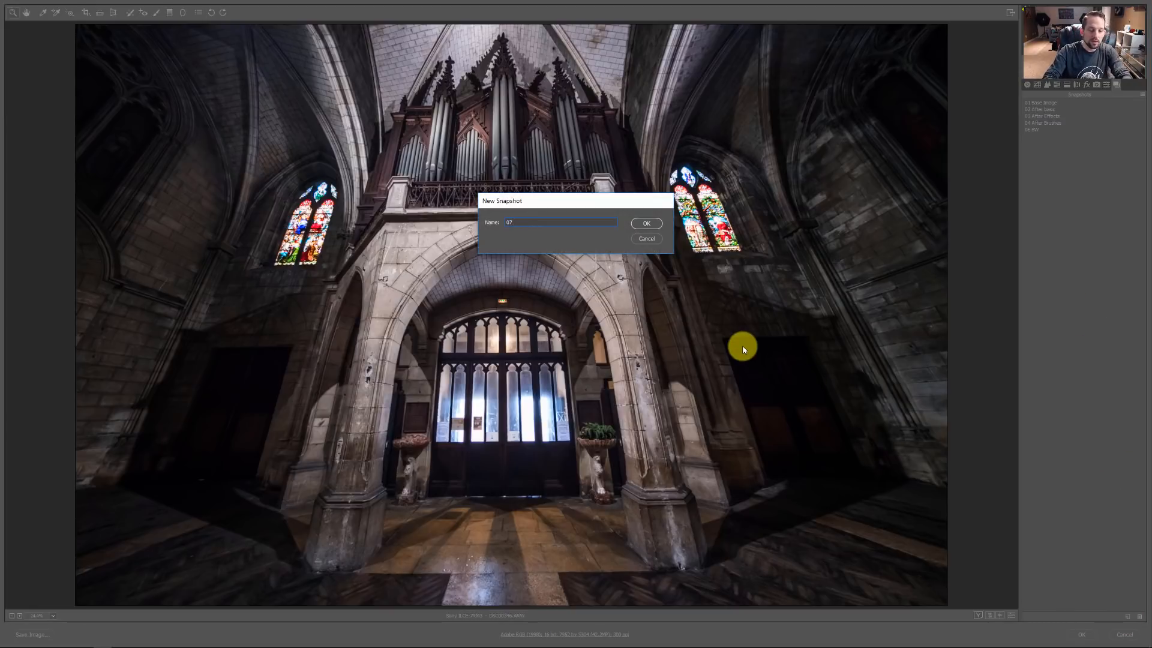
type(" TEST TEST")
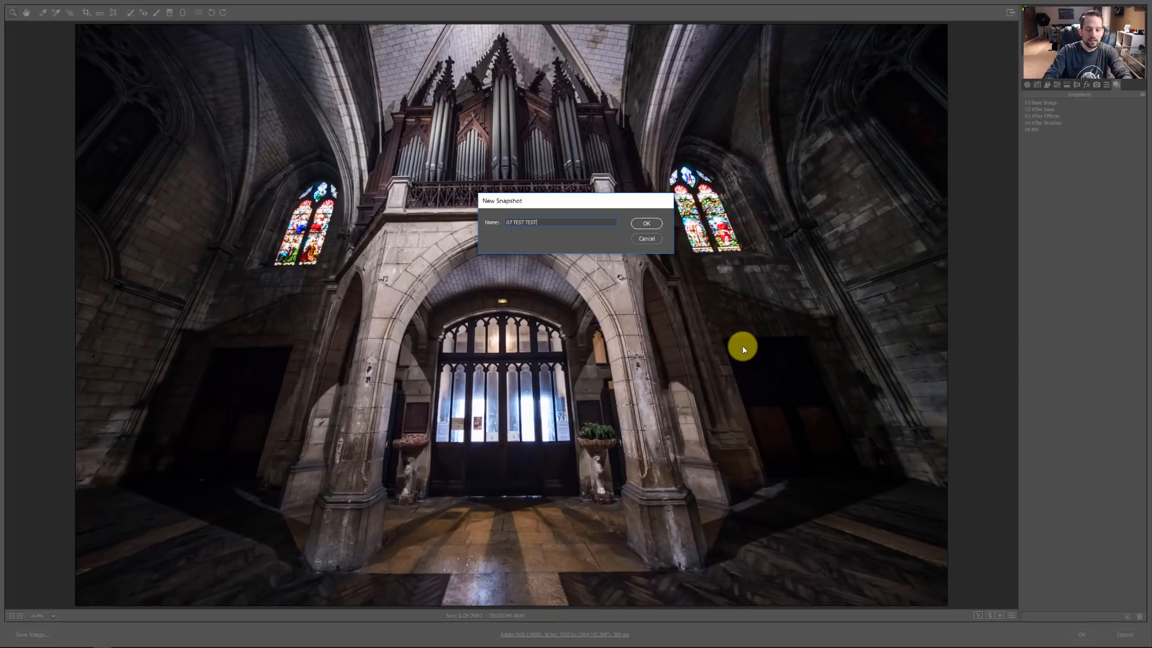
type(" TEST")
left_click(645, 223)
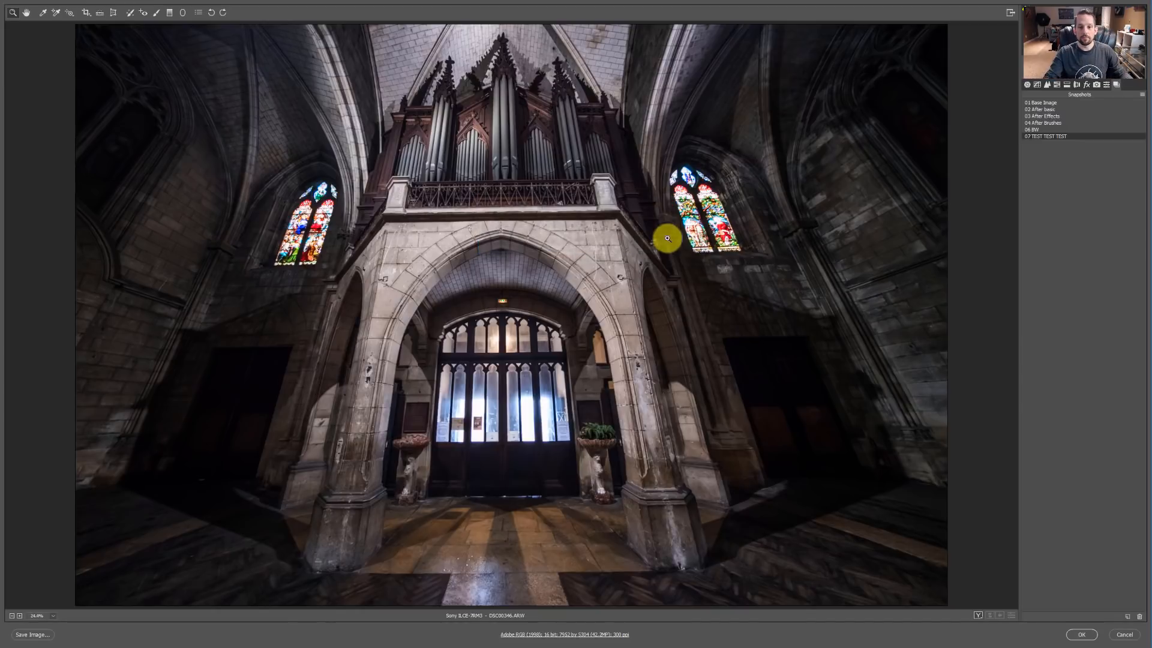
left_click(1081, 634)
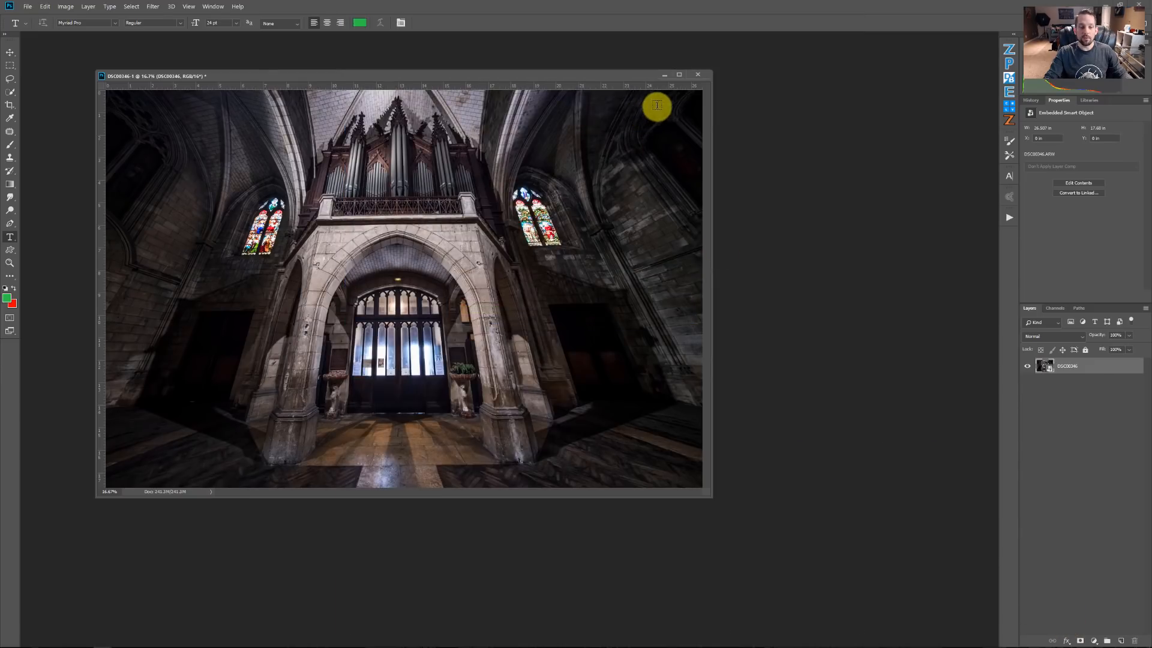
Close the DSC00346-1 document without saving and examine the snapshots stored with the original DSC00346.ARW in Camera Raw.
left_click(703, 76)
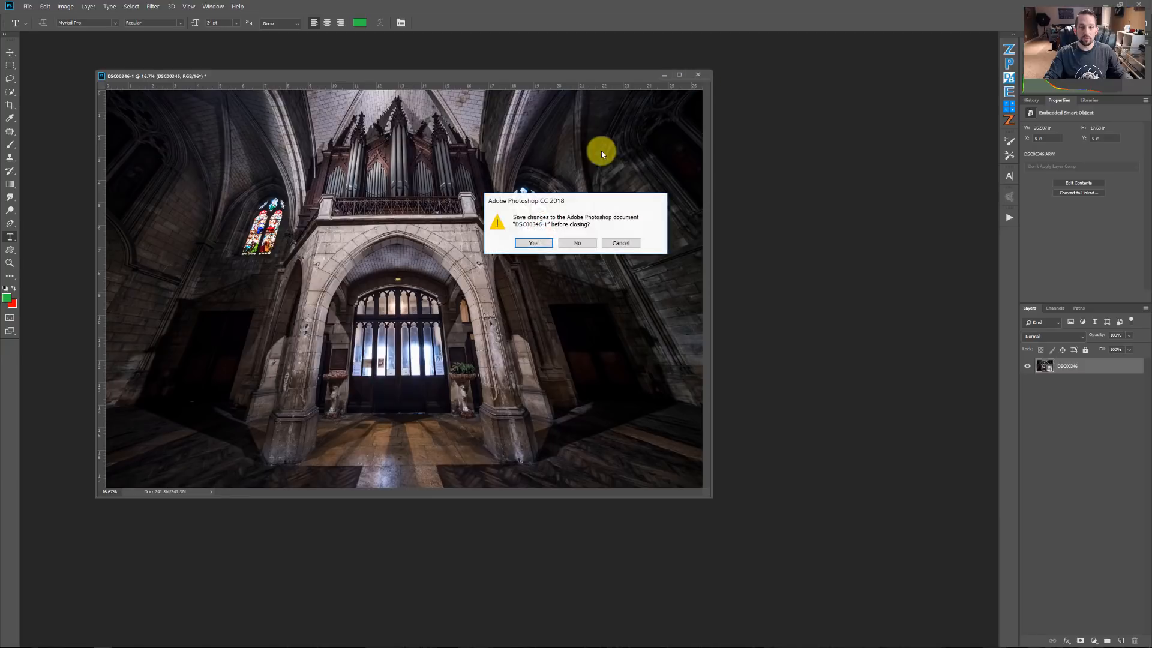
left_click(577, 240)
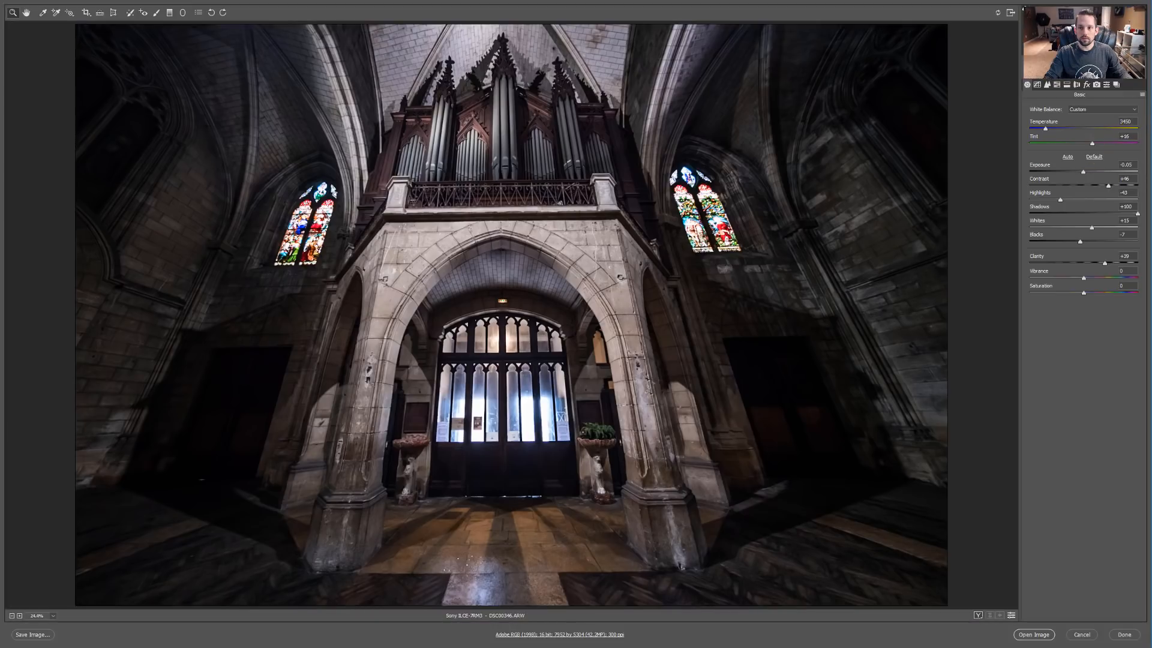
left_click(1117, 85)
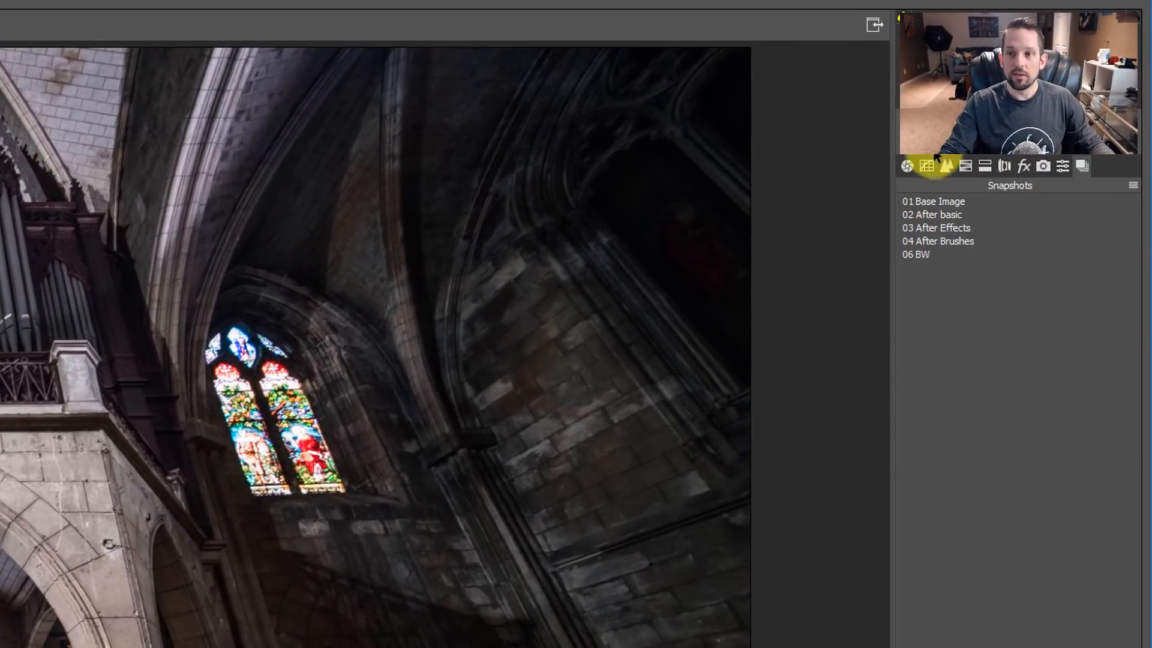